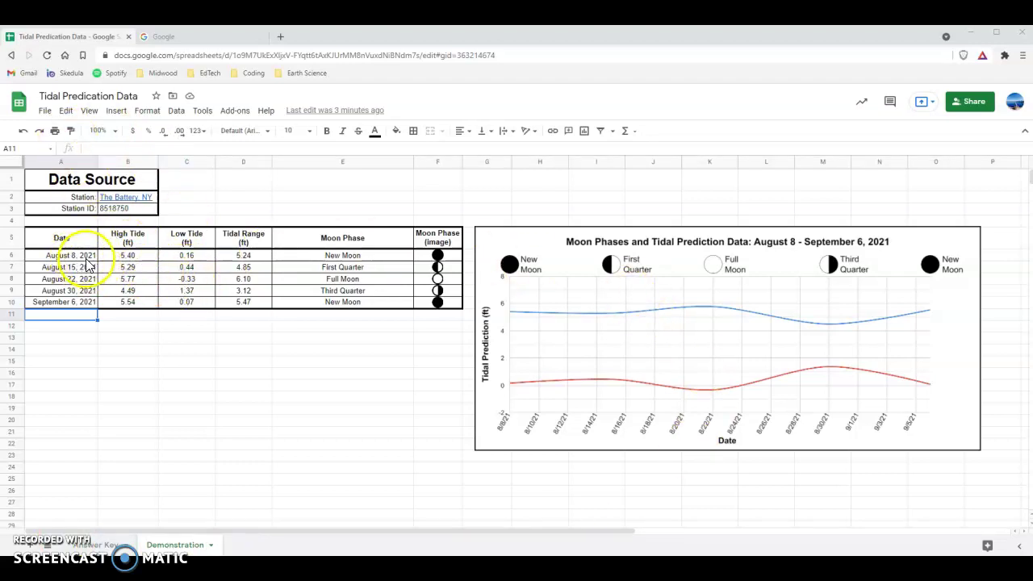
# Review the Tidal Range, Moon Phase names, moon images and the finished example chart
pyautogui.moveTo(243, 257); pyautogui.dragTo(250, 305)
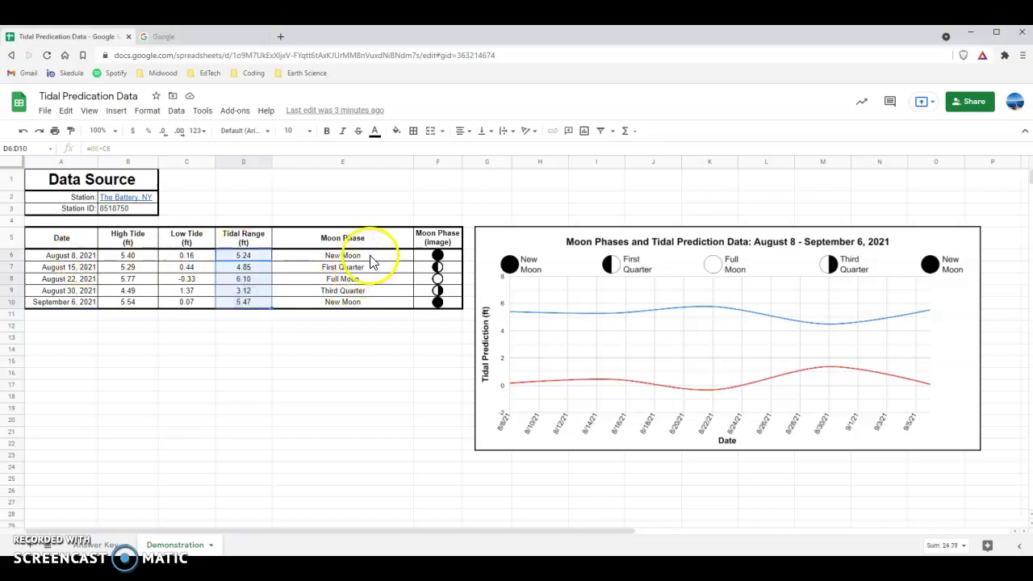
pyautogui.moveTo(369, 256); pyautogui.dragTo(369, 309)
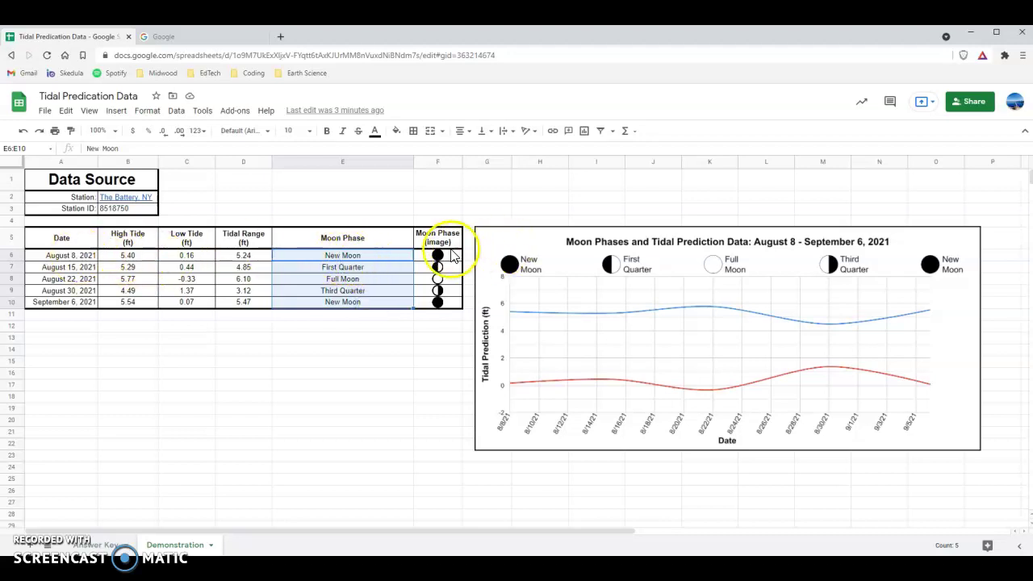
pyautogui.moveTo(450, 259); pyautogui.dragTo(455, 298)
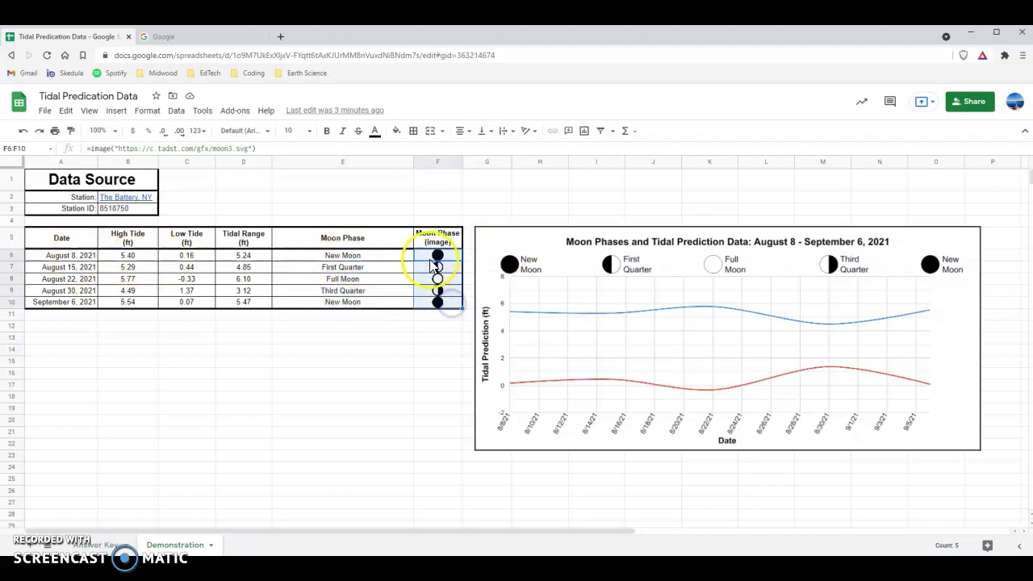
pyautogui.click(377, 258)
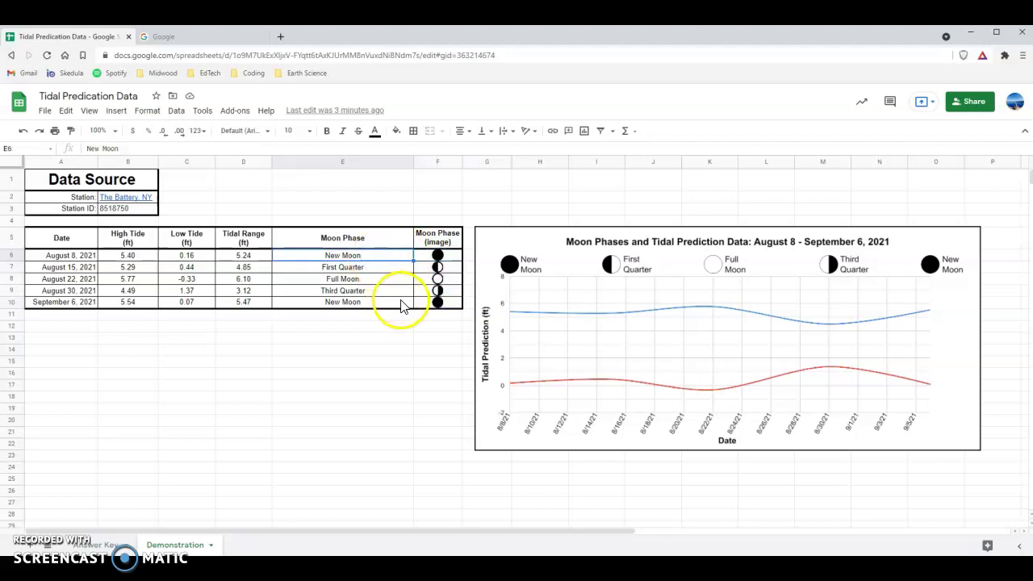
pyautogui.click(516, 248)
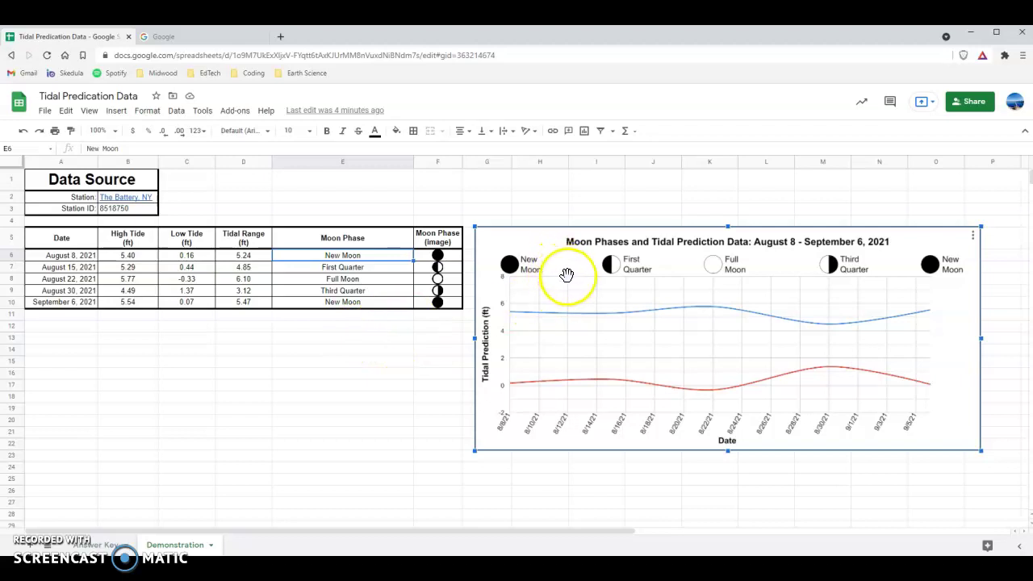
pyautogui.click(392, 318)
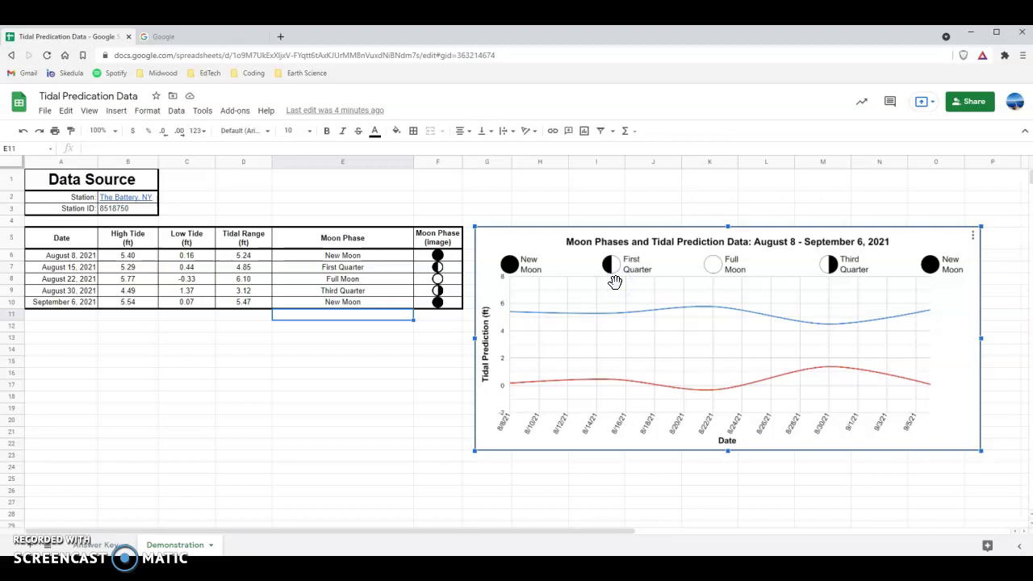
pyautogui.click(423, 318)
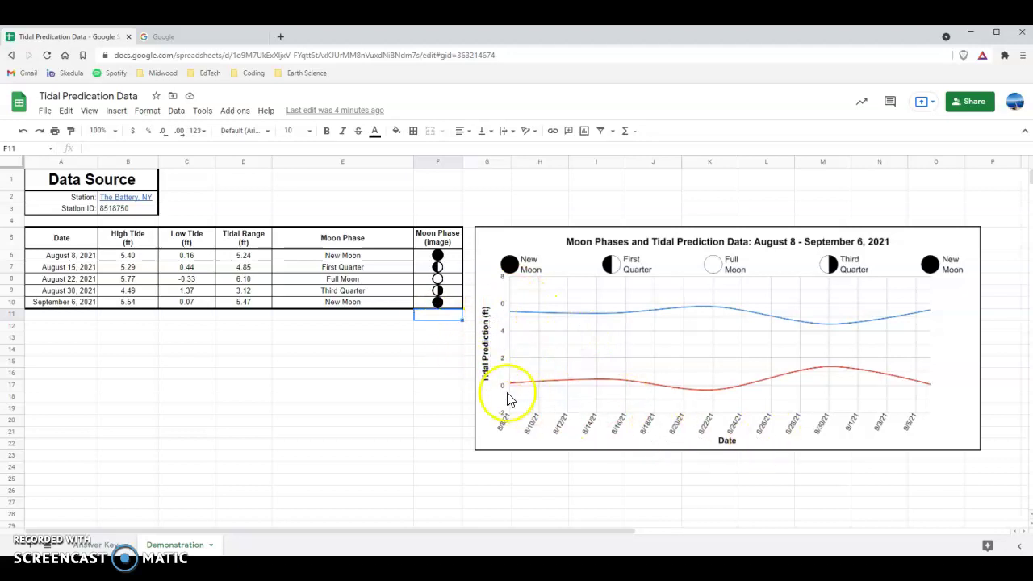
# Chart the Date, High Tide and Low Tide data and place the chart below the table
pyautogui.moveTo(63, 235); pyautogui.dragTo(86, 292)
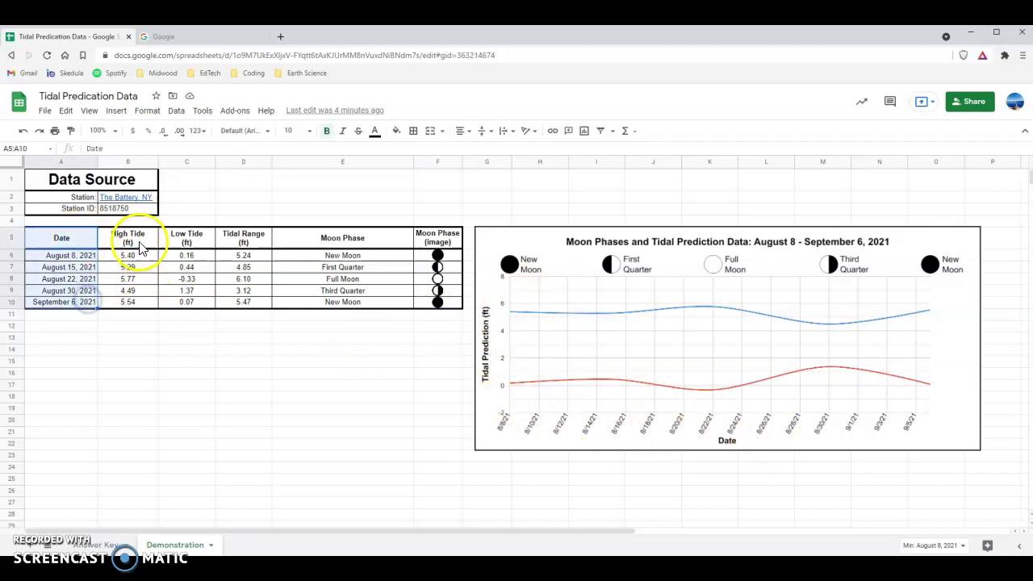
pyautogui.moveTo(128, 235); pyautogui.dragTo(191, 312)
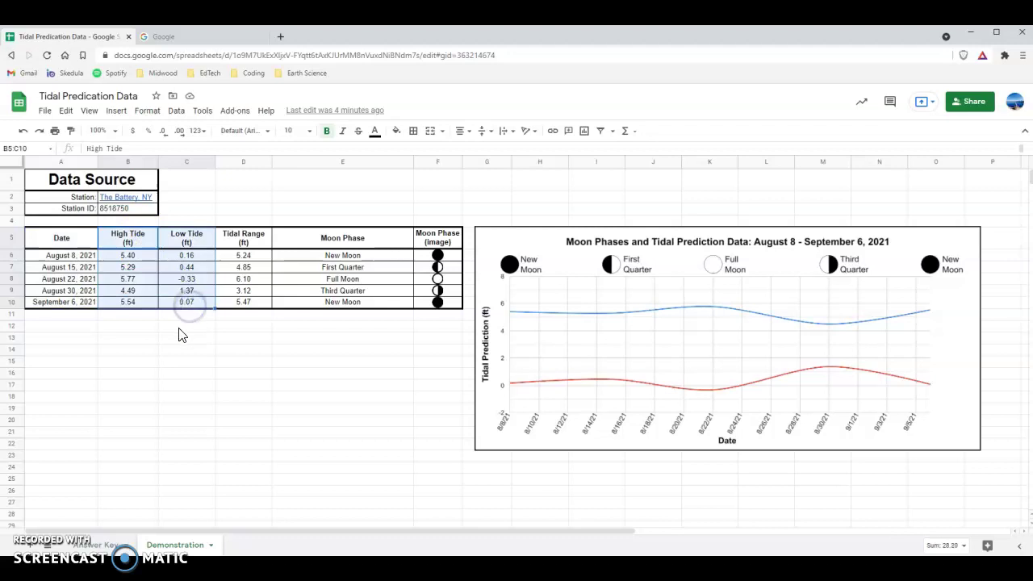
pyautogui.moveTo(79, 236); pyautogui.dragTo(199, 311)
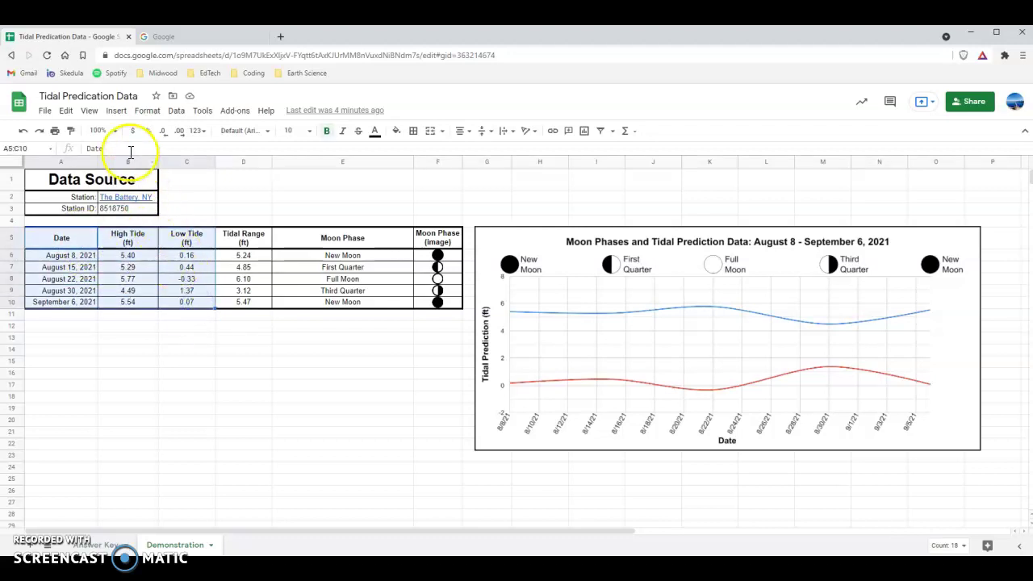
pyautogui.click(117, 113)
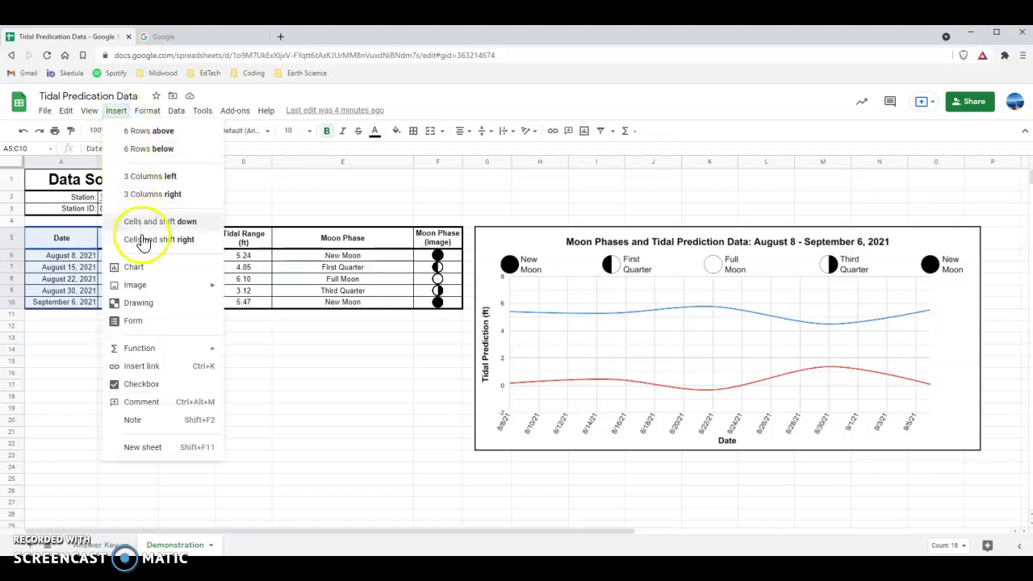
pyautogui.click(146, 270)
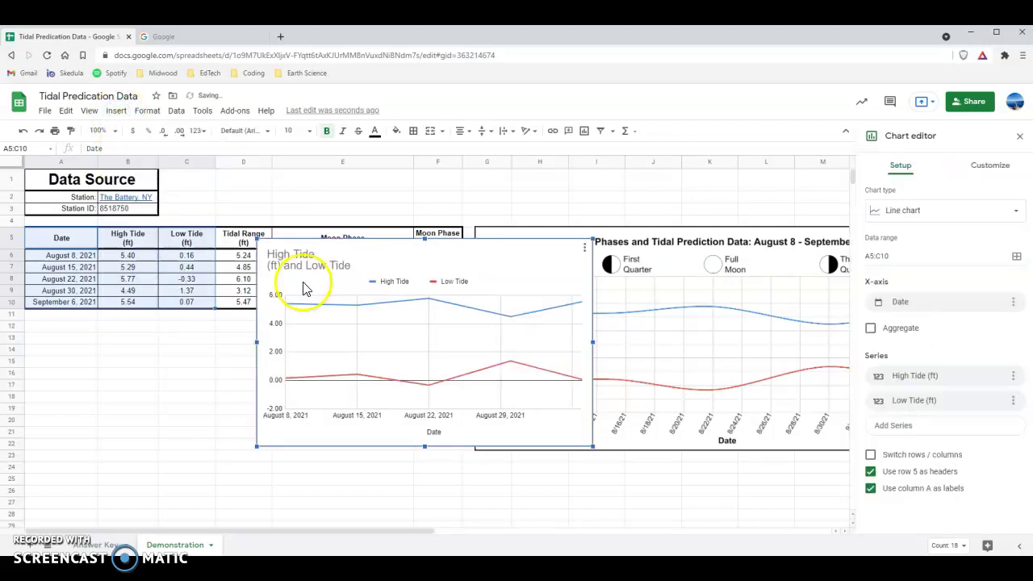
pyautogui.moveTo(503, 254); pyautogui.dragTo(278, 324)
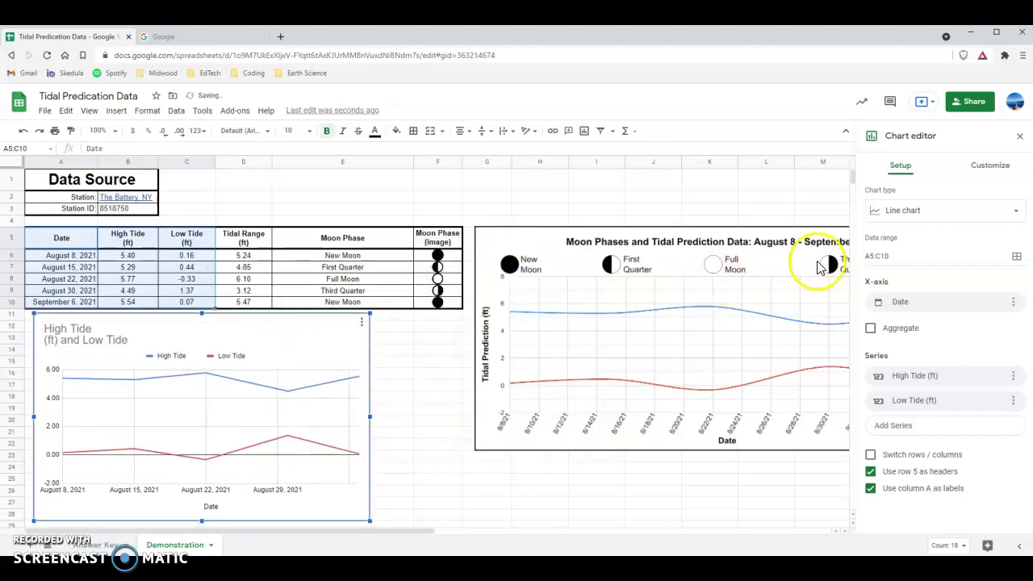
# Turn on Smooth in the chart style so the tide lines are curved
pyautogui.click(994, 167)
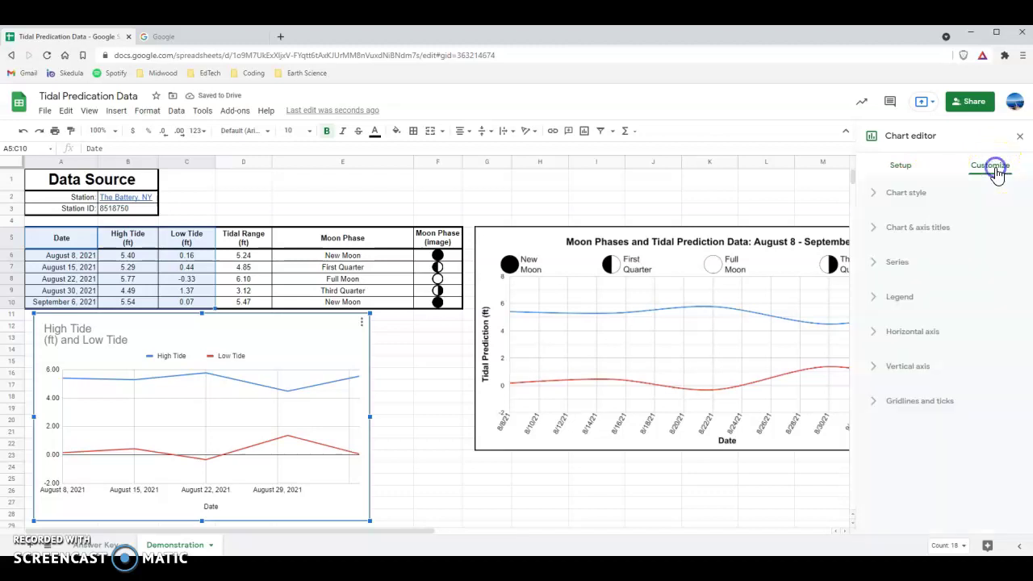
pyautogui.click(879, 195)
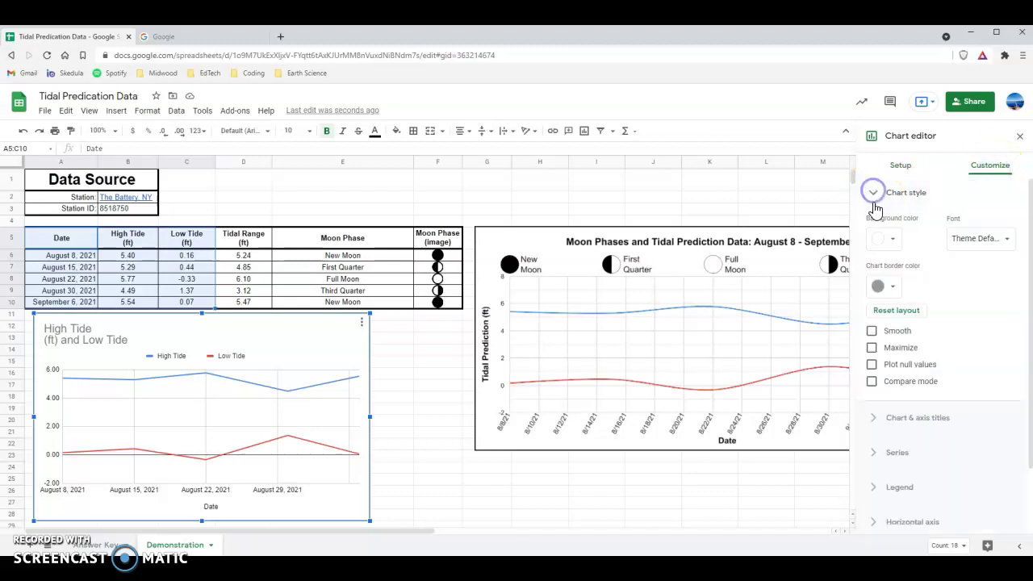
pyautogui.click(871, 331)
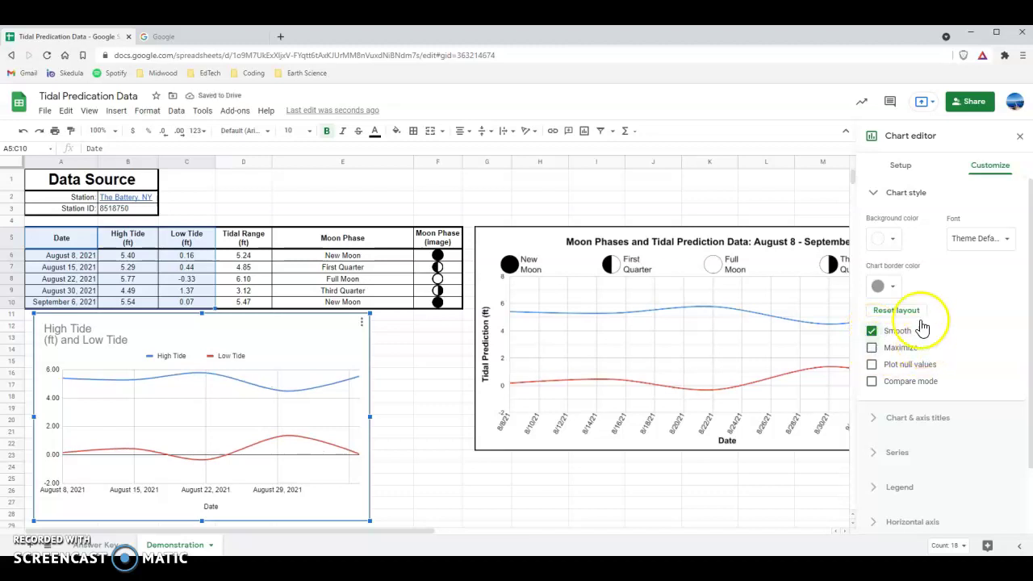
pyautogui.click(874, 198)
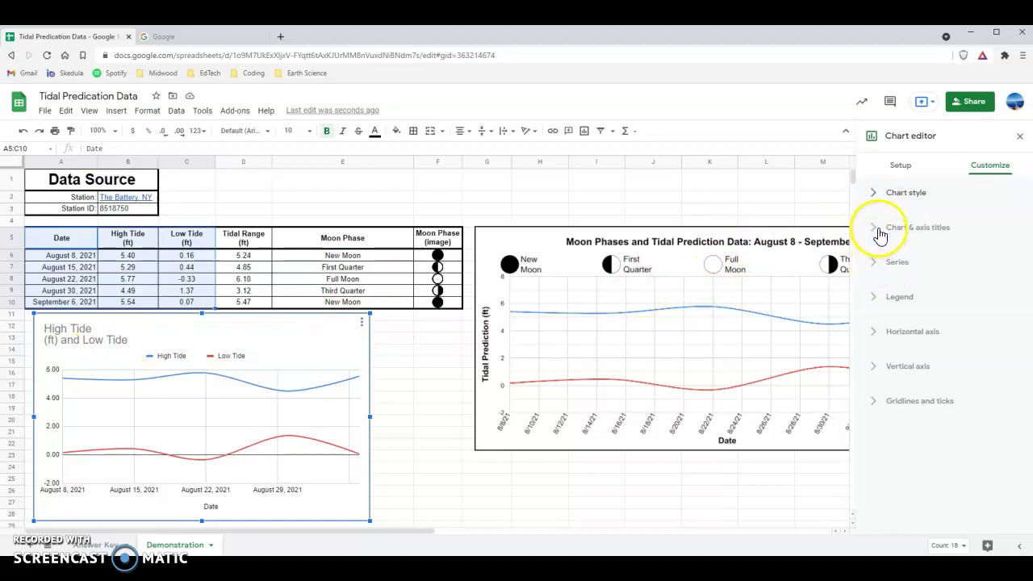
# Set the chart title to 'Moon Phases and Tidal Predication Data: Aug. 8 - Sept 6, 2021', centred
pyautogui.click(879, 230)
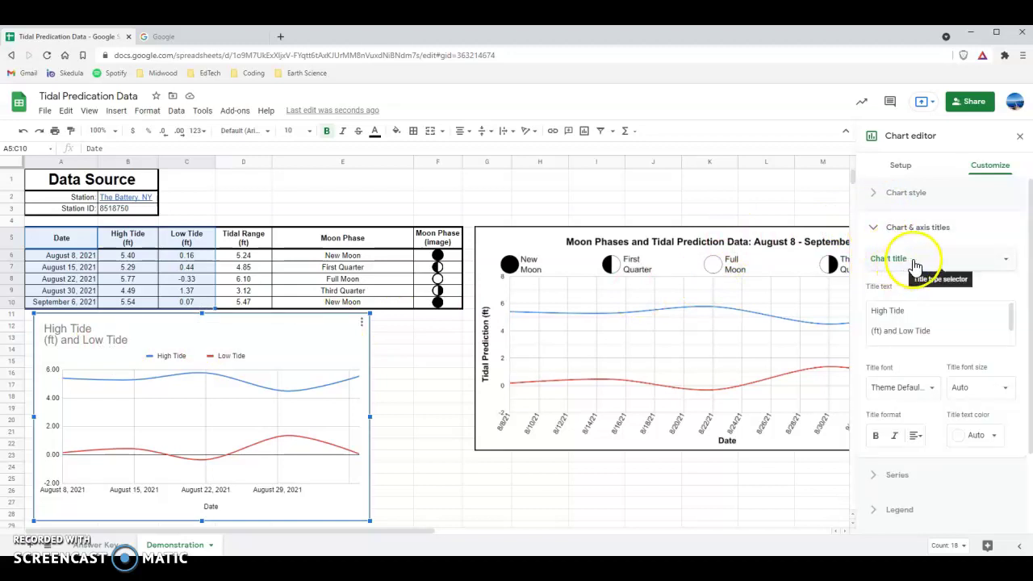
pyautogui.moveTo(922, 329); pyautogui.dragTo(867, 305)
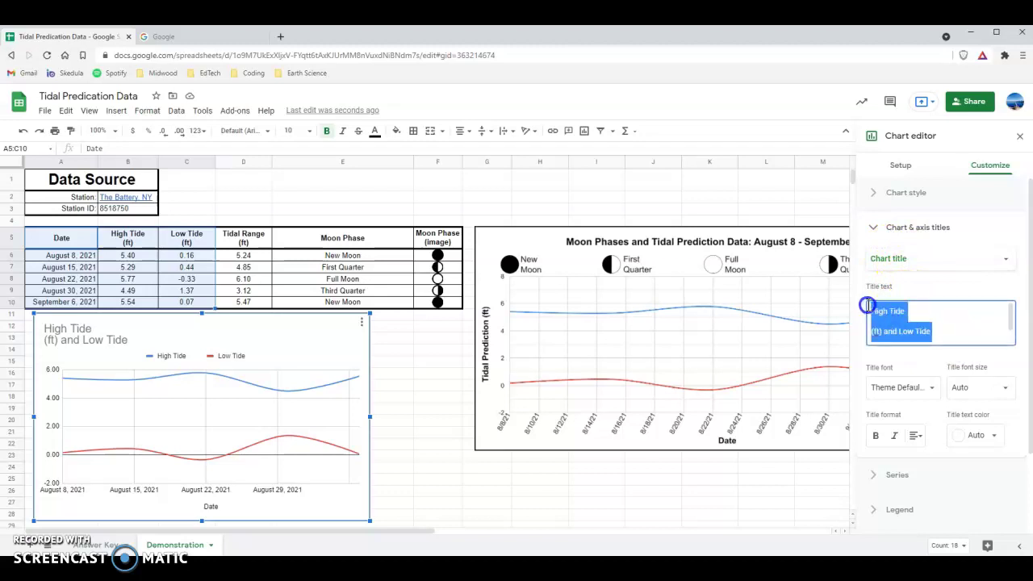
pyautogui.write('Mo')
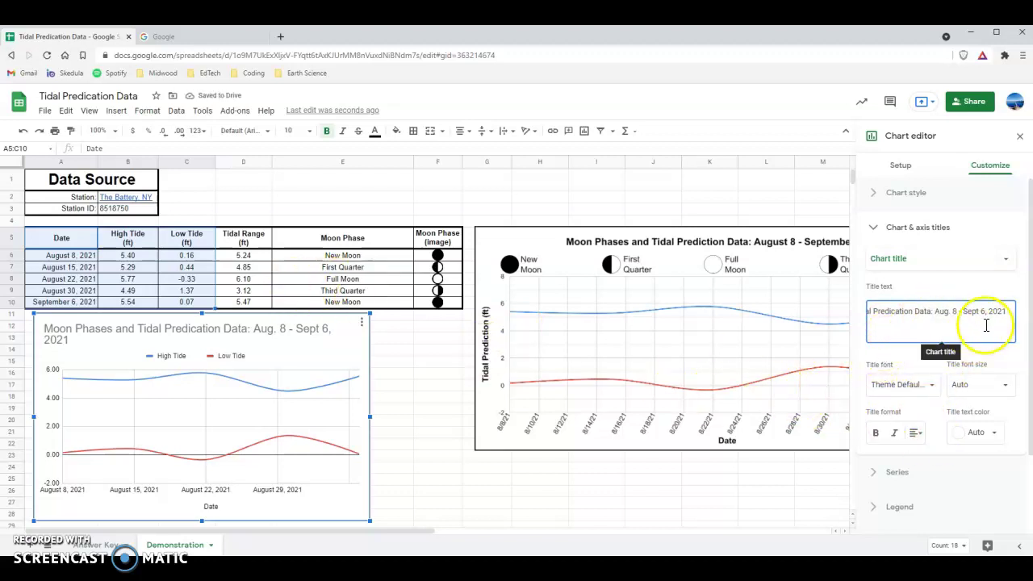
pyautogui.click(917, 433)
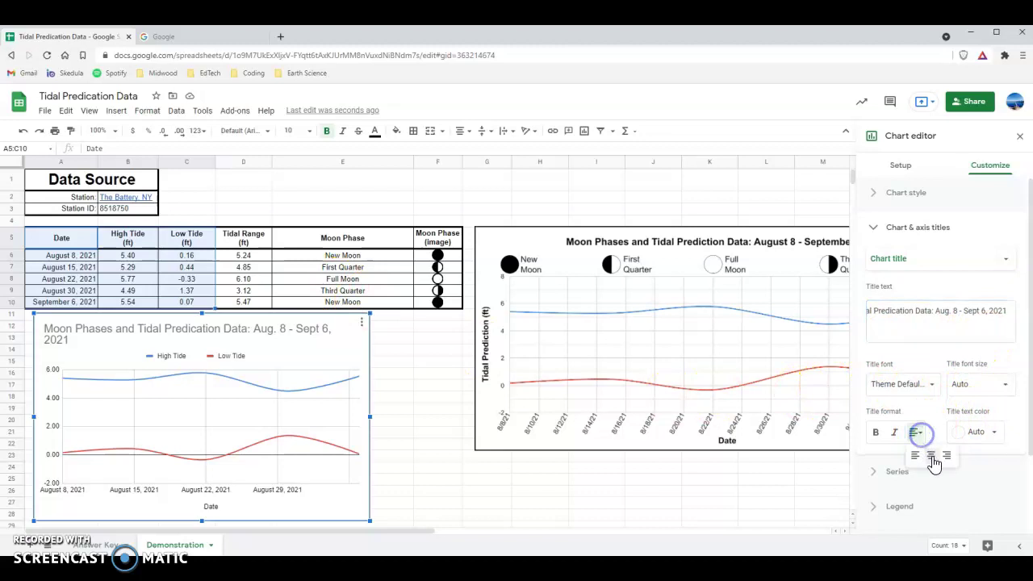
pyautogui.click(932, 458)
# Widen the chart so the title fits on one line, then close the chart editor
pyautogui.moveTo(372, 416); pyautogui.dragTo(456, 434)
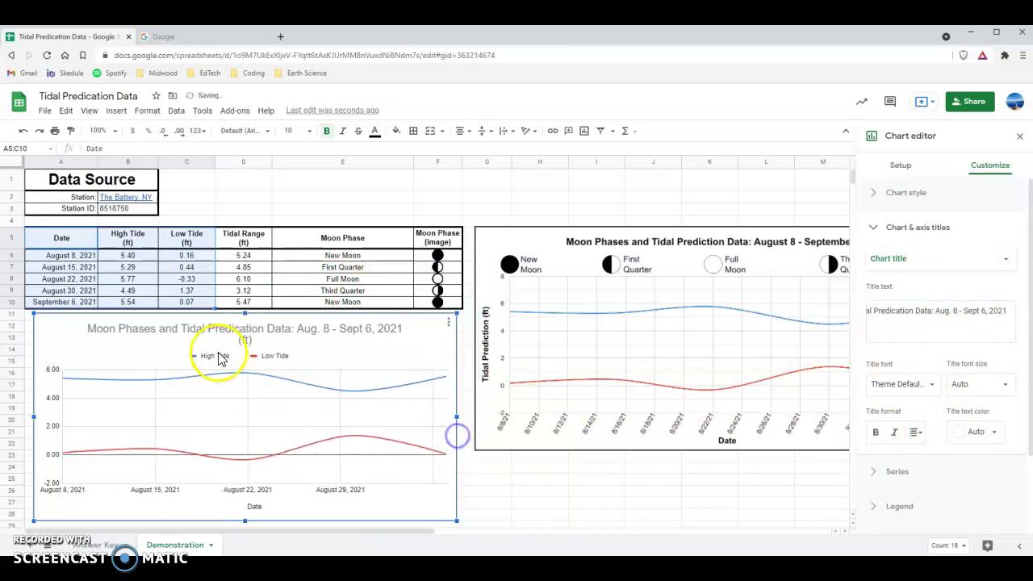
pyautogui.click(250, 341)
pyautogui.doubleClick(249, 341)
pyautogui.click(253, 340)
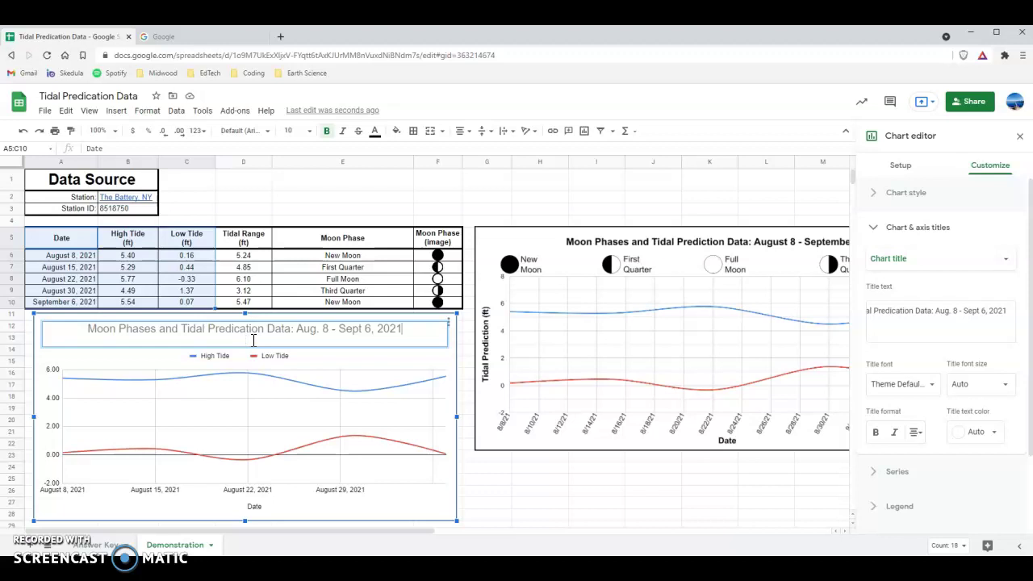
pyautogui.click(540, 507)
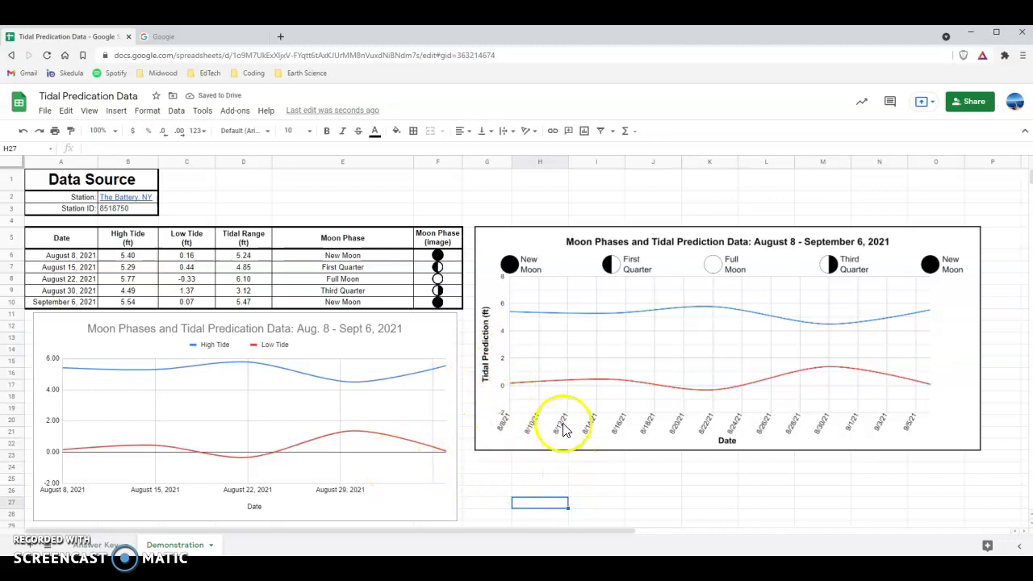
# Drag the tide chart's right edge a little further right to widen it
pyautogui.click(587, 415)
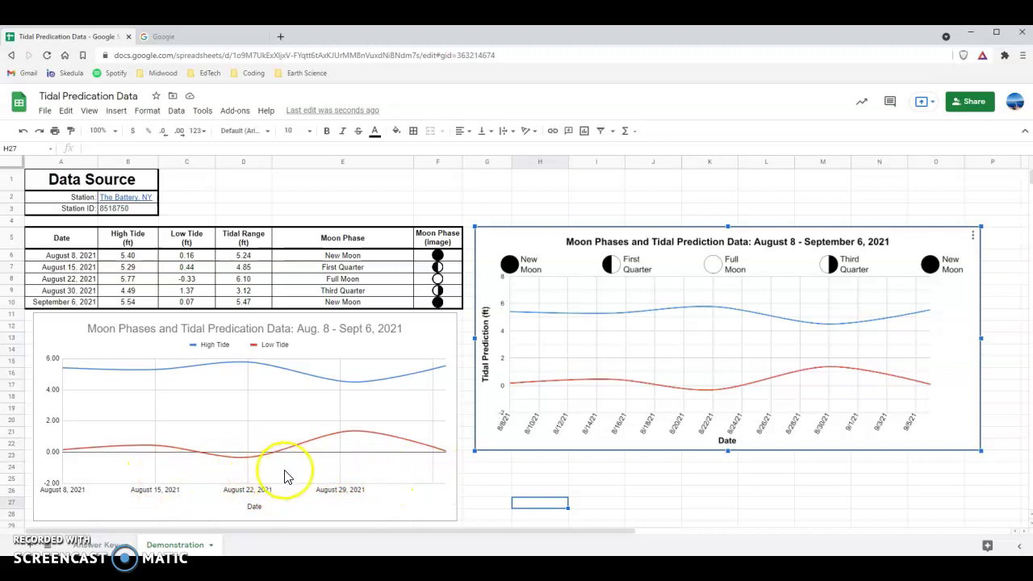
pyautogui.click(446, 334)
pyautogui.moveTo(456, 418); pyautogui.dragTo(472, 421)
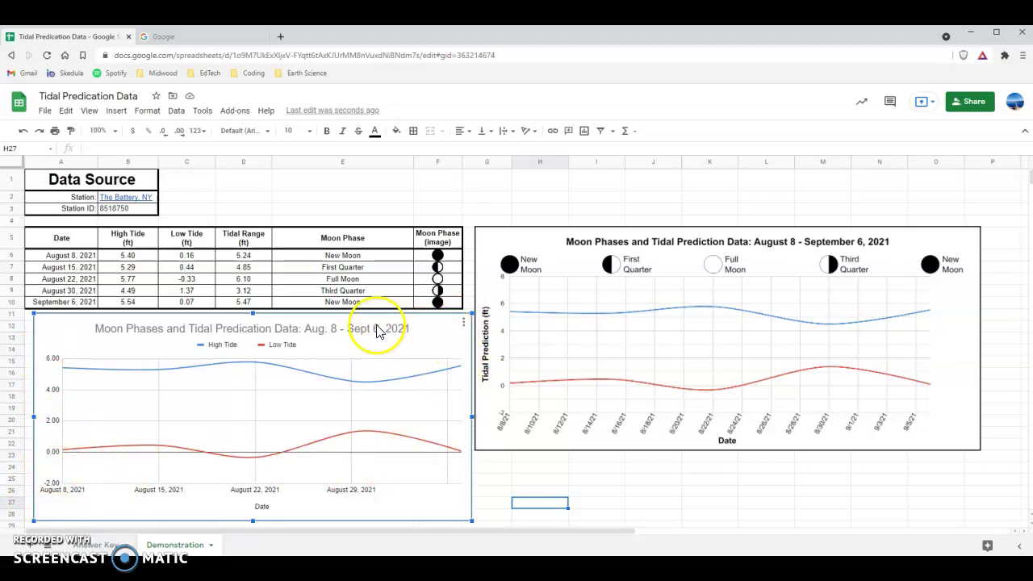
# Open the chart editor for the left tide chart
pyautogui.doubleClick(419, 342)
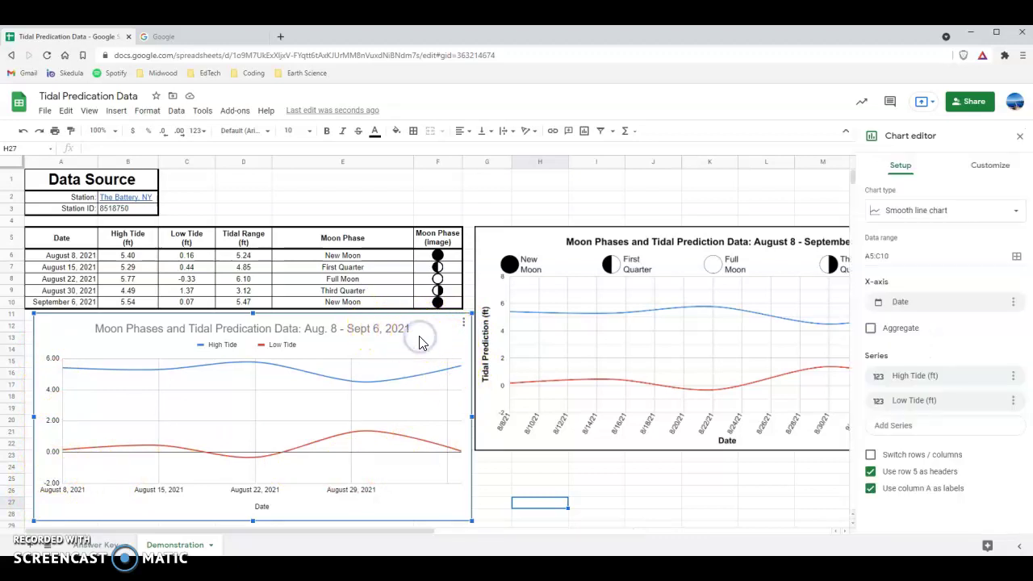
pyautogui.click(1018, 136)
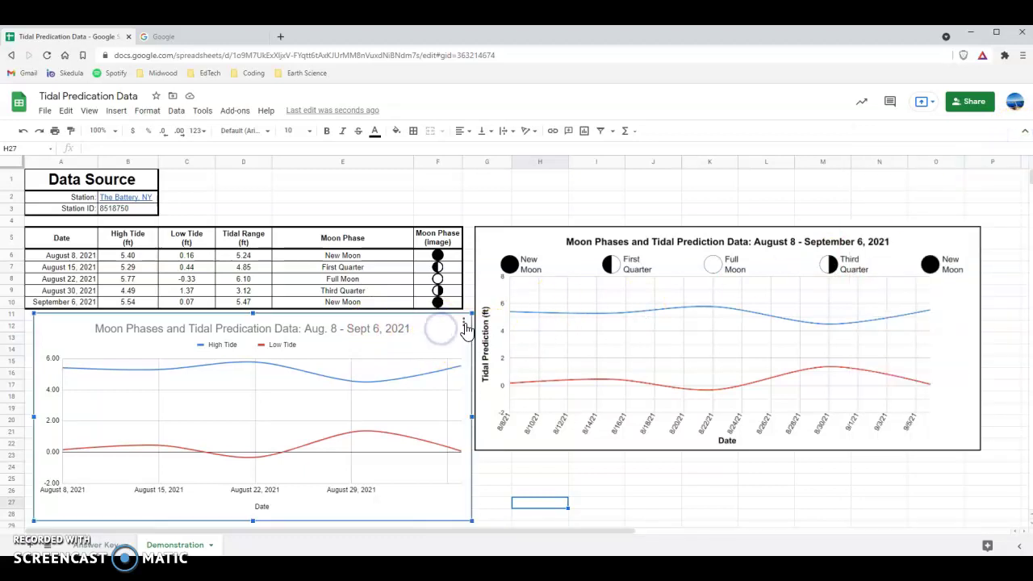
pyautogui.click(465, 325)
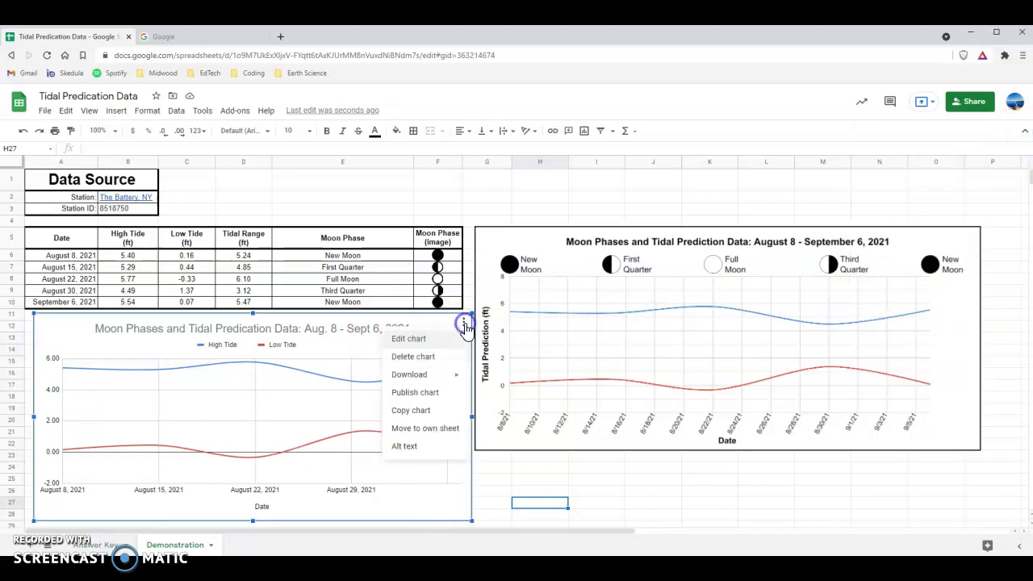
pyautogui.click(434, 341)
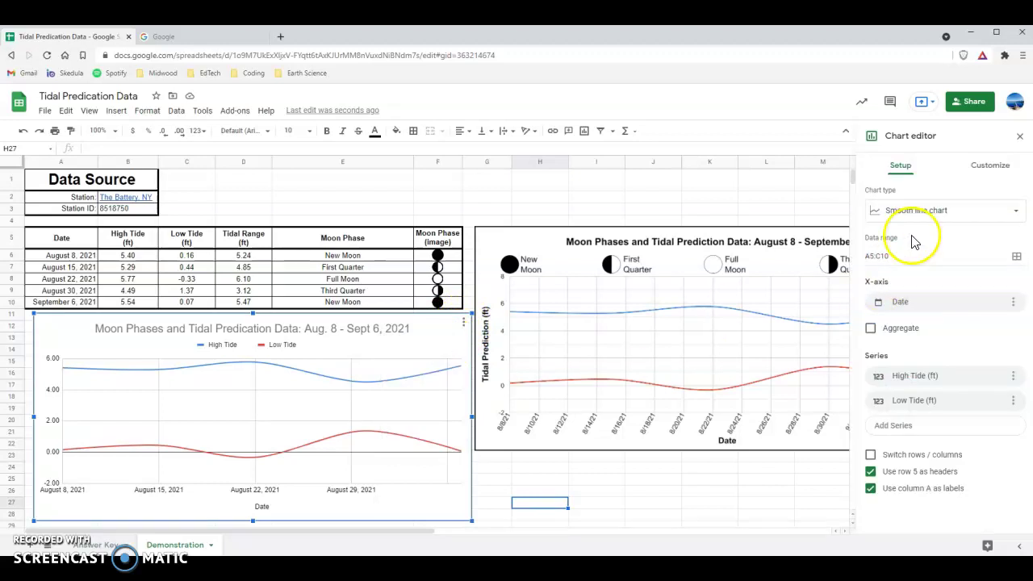
# Set the vertical axis title to 'Tidal Prediction (ft)'
pyautogui.click(1000, 170)
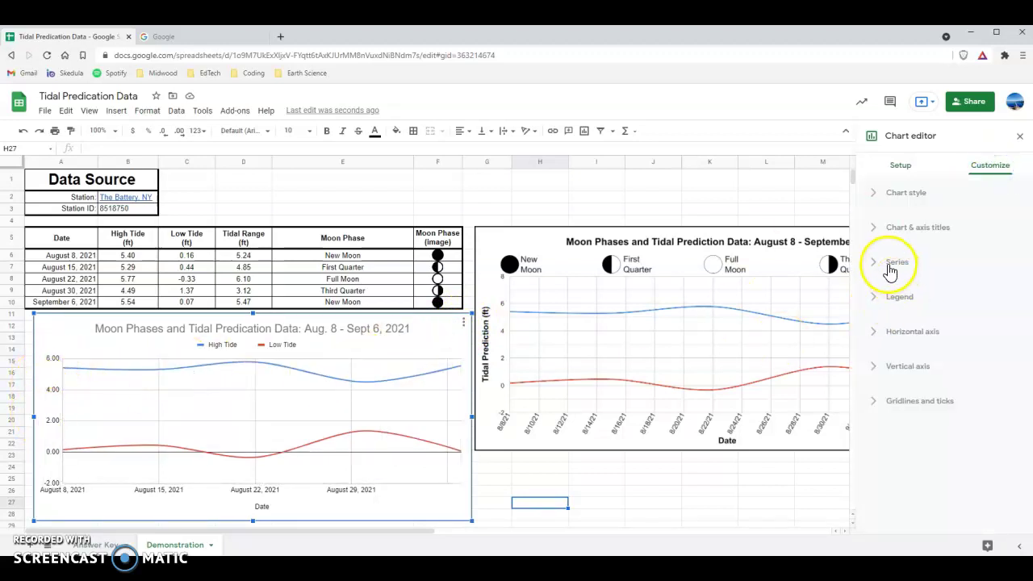
pyautogui.click(883, 231)
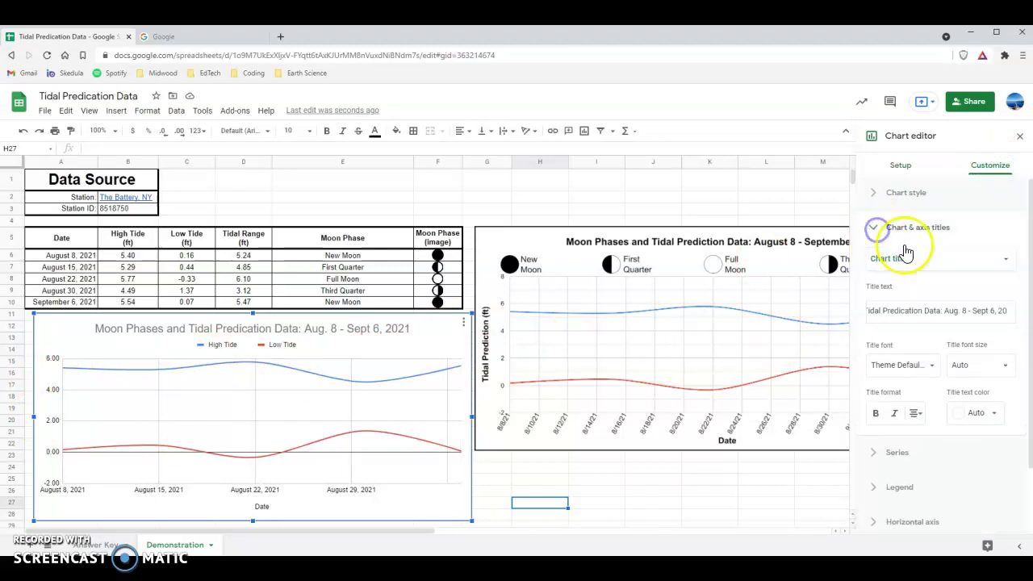
pyautogui.click(896, 258)
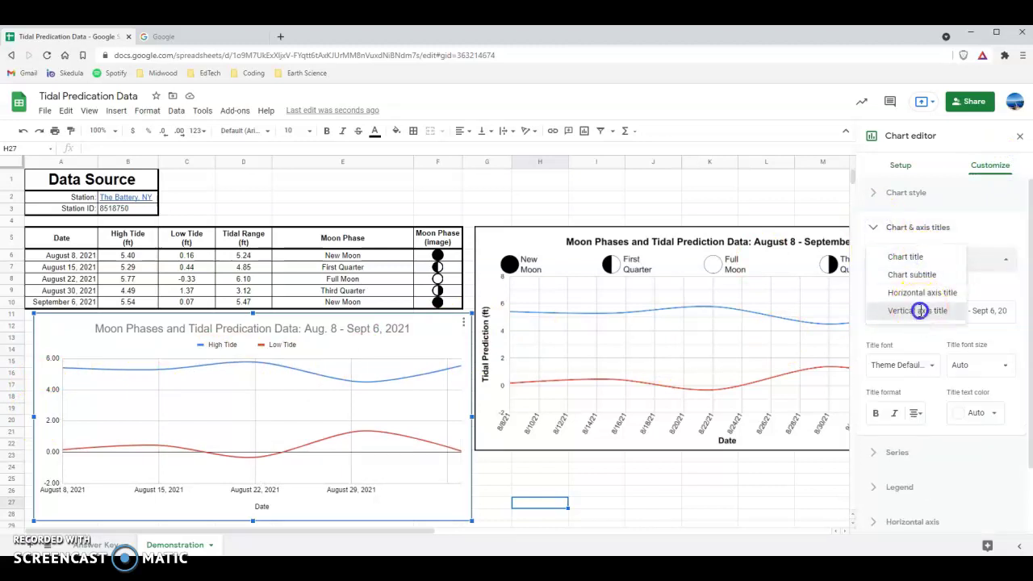
pyautogui.click(918, 311)
pyautogui.click(900, 307)
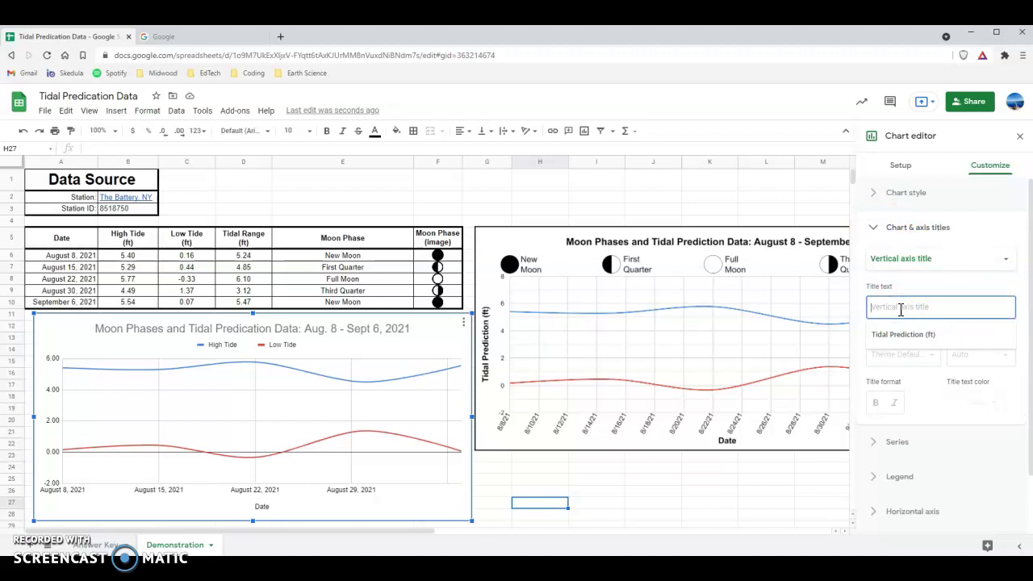
pyautogui.click(914, 336)
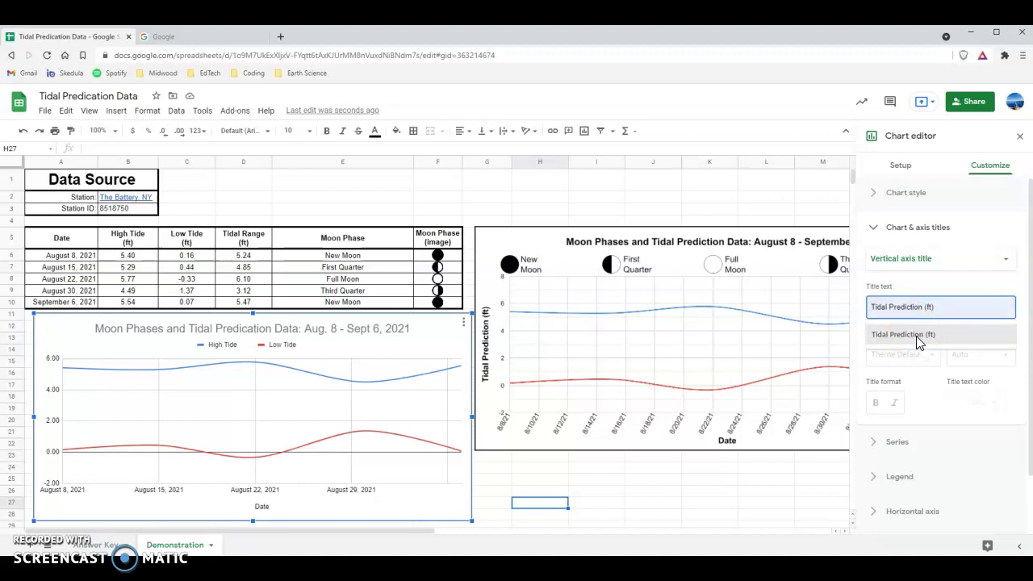
pyautogui.click(916, 336)
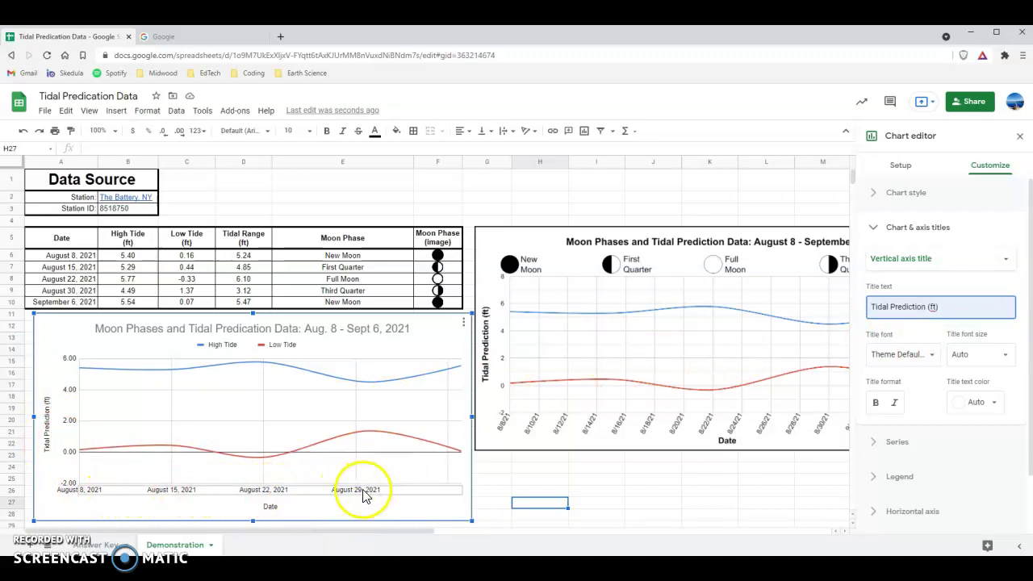
pyautogui.click(877, 229)
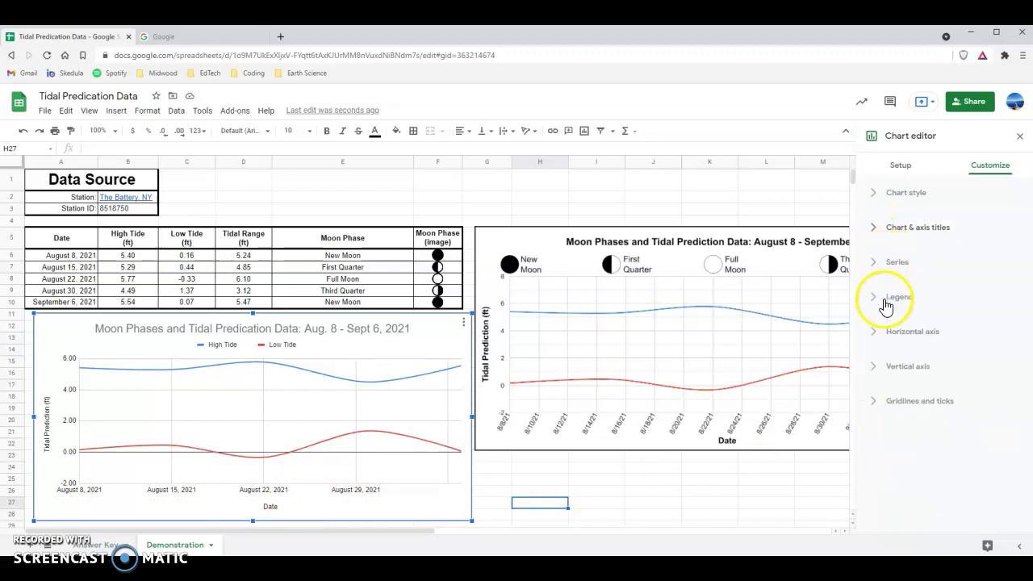
# Give the horizontal axis 10 major gridlines, widen the chart rightward, and close the editor
pyautogui.click(875, 334)
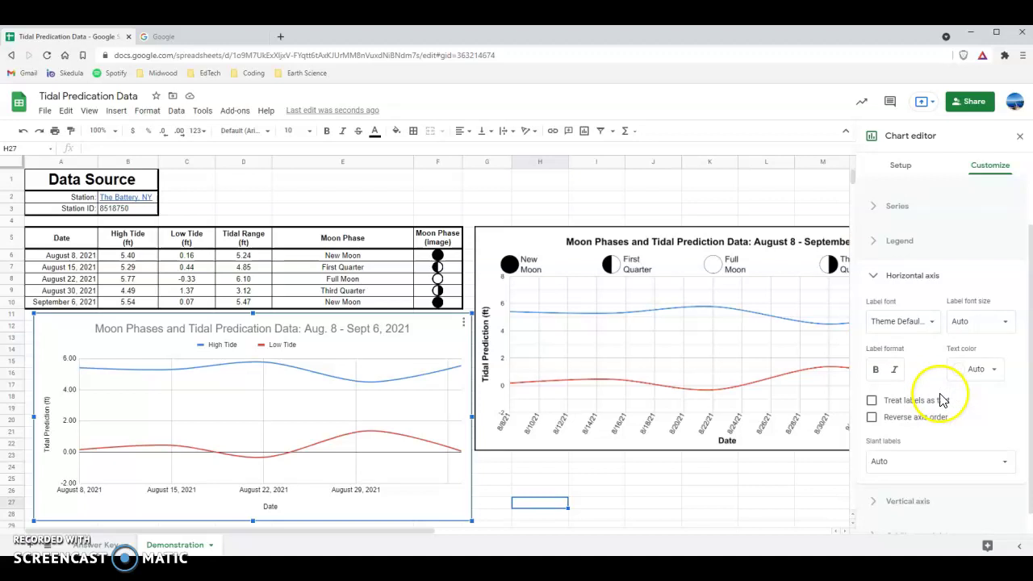
pyautogui.scroll(-1, 945, 406)
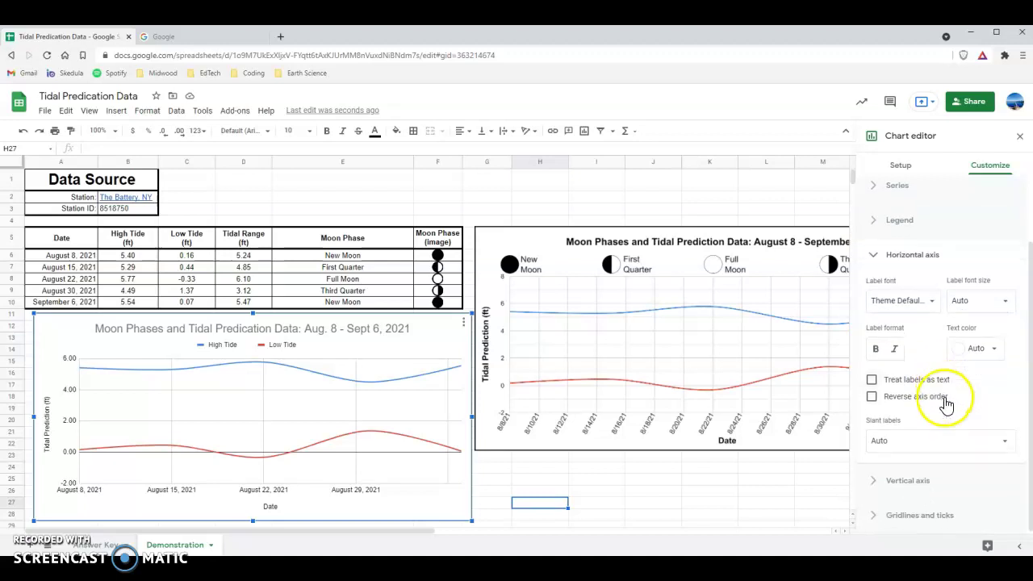
pyautogui.click(876, 258)
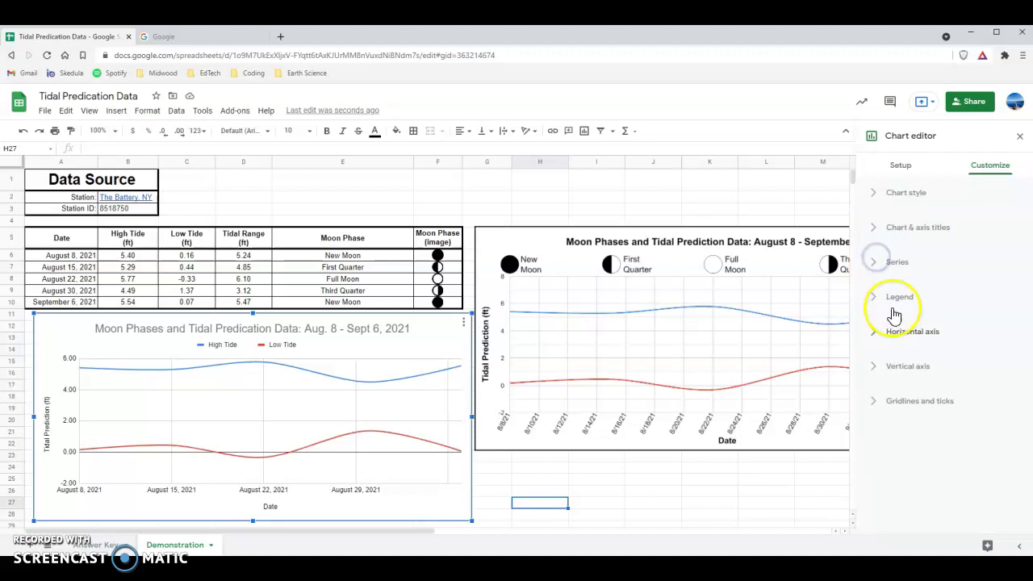
pyautogui.click(876, 403)
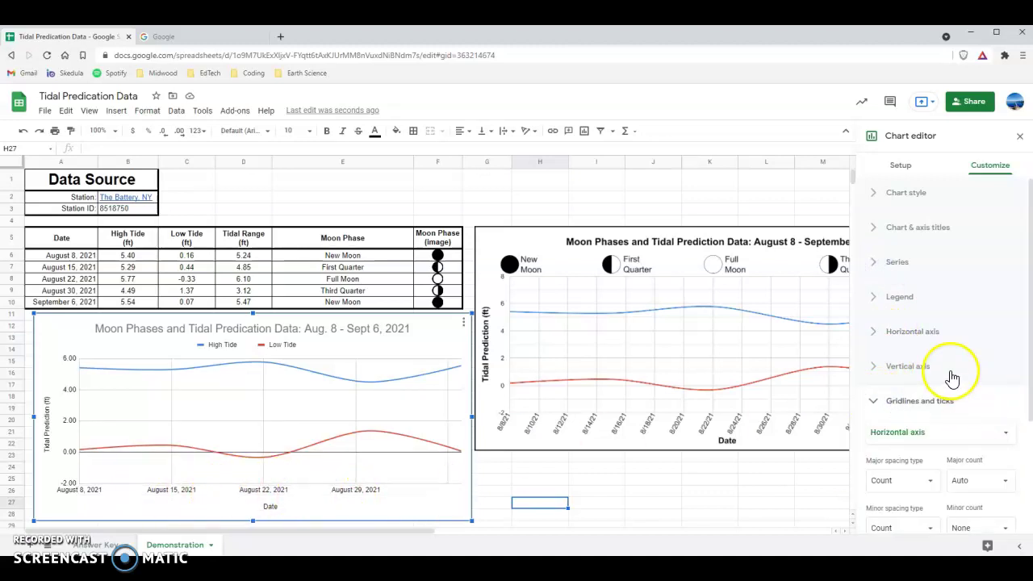
pyautogui.scroll(-2, 952, 376)
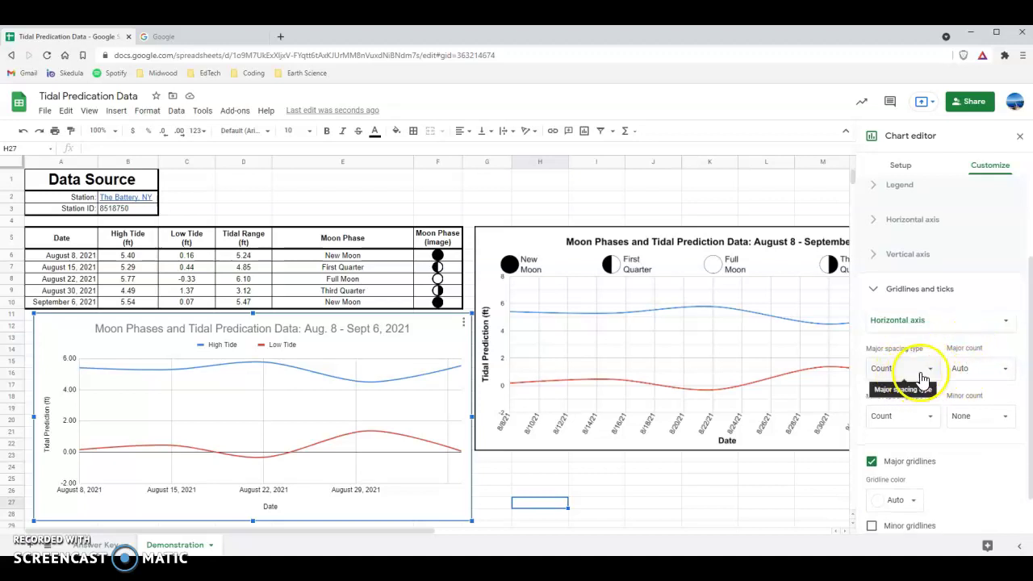
pyautogui.click(1008, 370)
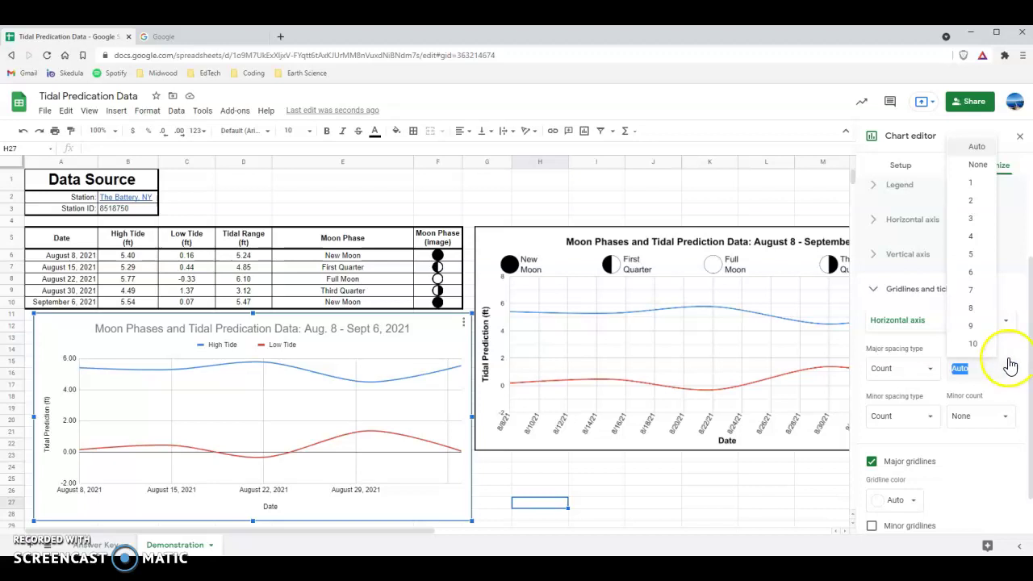
pyautogui.click(981, 257)
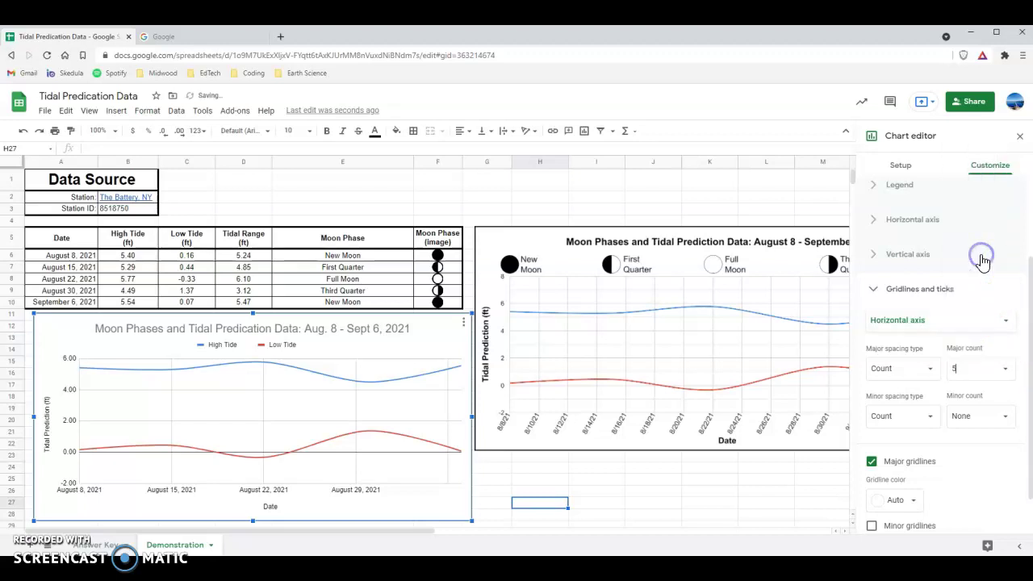
pyautogui.click(1005, 373)
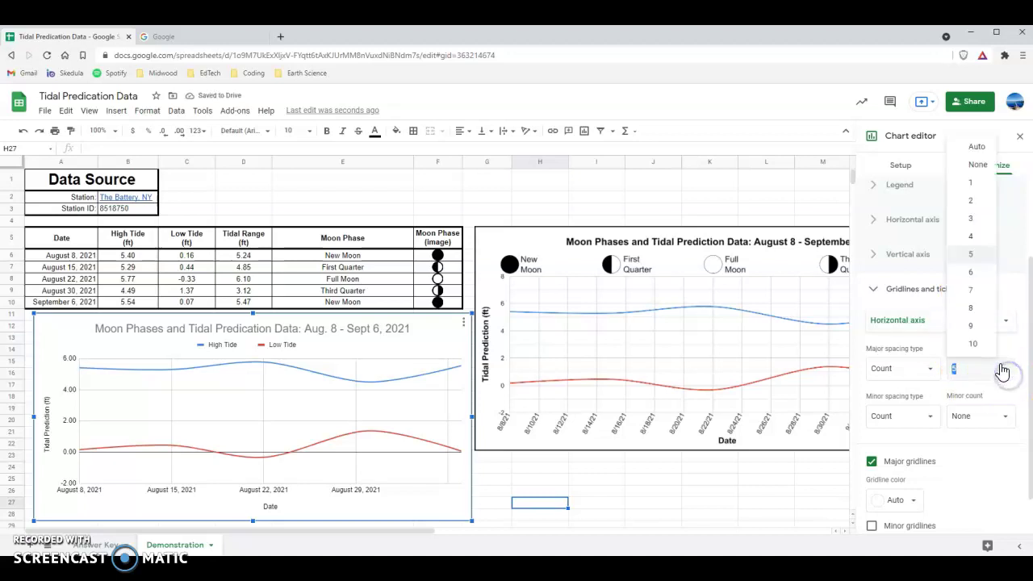
pyautogui.click(983, 344)
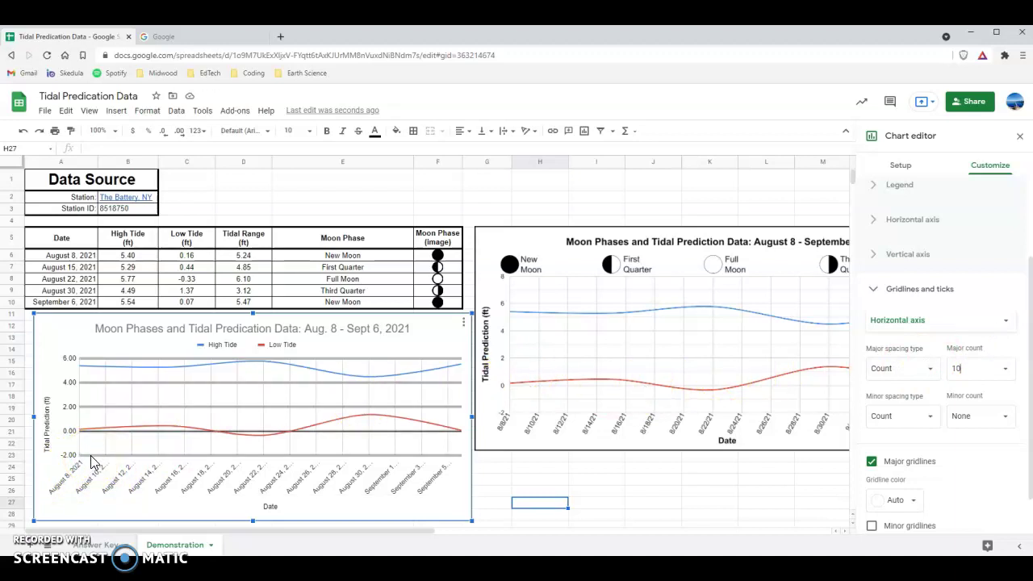
pyautogui.moveTo(91, 462)
pyautogui.mouseDown()
pyautogui.moveTo(426, 460)
pyautogui.moveTo(461, 427)
pyautogui.moveTo(392, 467)
pyautogui.moveTo(93, 461)
pyautogui.moveTo(105, 369)
pyautogui.moveTo(341, 438)
pyautogui.moveTo(472, 450)
pyautogui.moveTo(476, 415)
pyautogui.moveTo(551, 422)
pyautogui.moveTo(537, 424)
pyautogui.mouseUp()
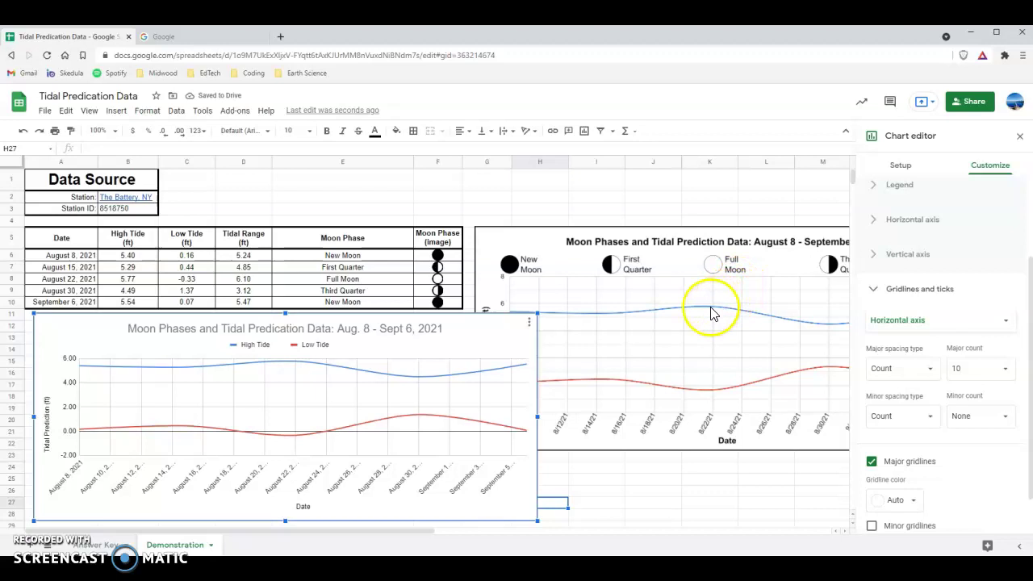
pyautogui.click(657, 487)
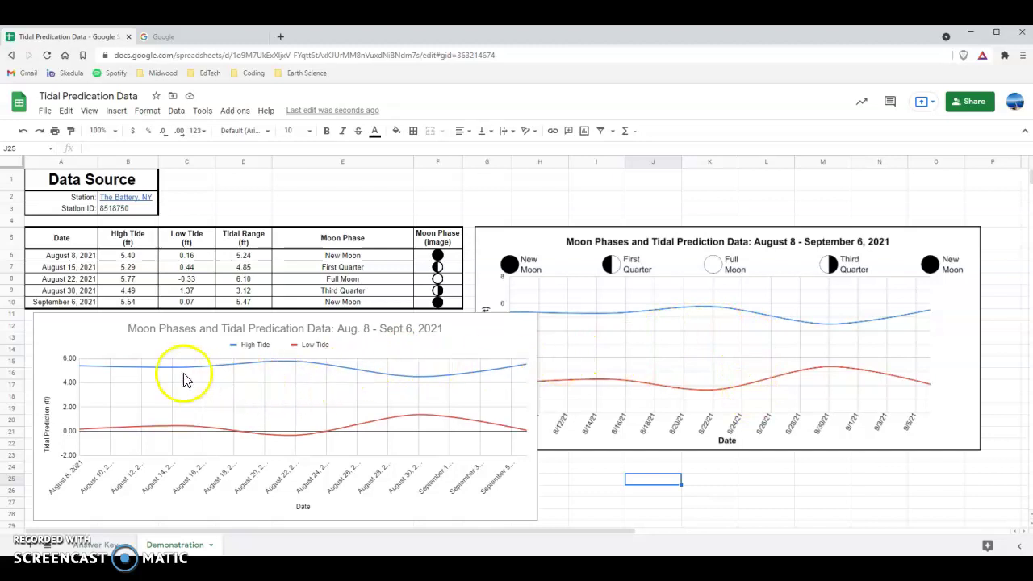
# Move the moon-phase chart up and to the right, then reselect the left tide chart
pyautogui.click(795, 257)
pyautogui.moveTo(799, 259); pyautogui.dragTo(826, 224)
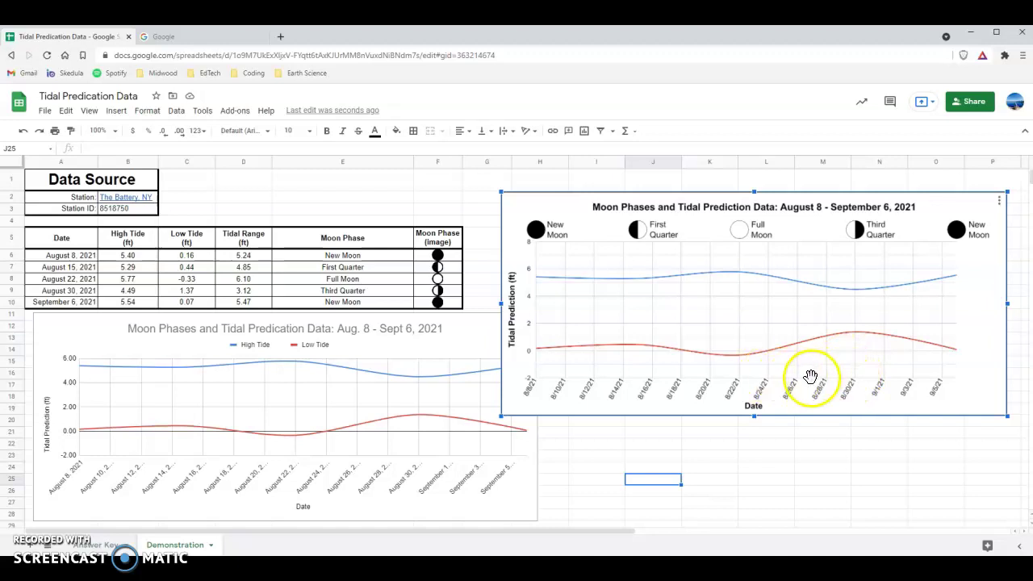
pyautogui.click(428, 344)
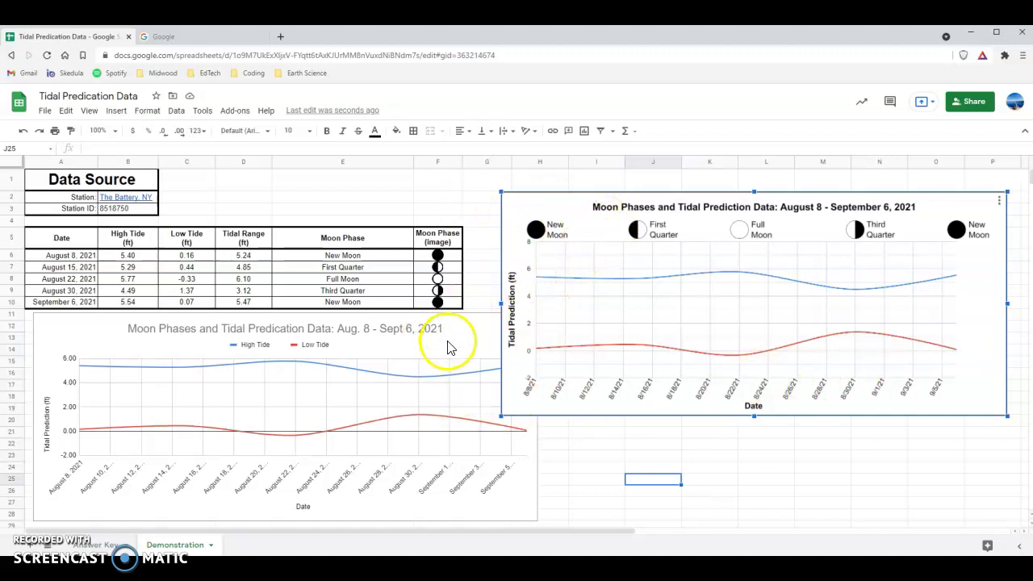
pyautogui.click(458, 337)
pyautogui.click(380, 331)
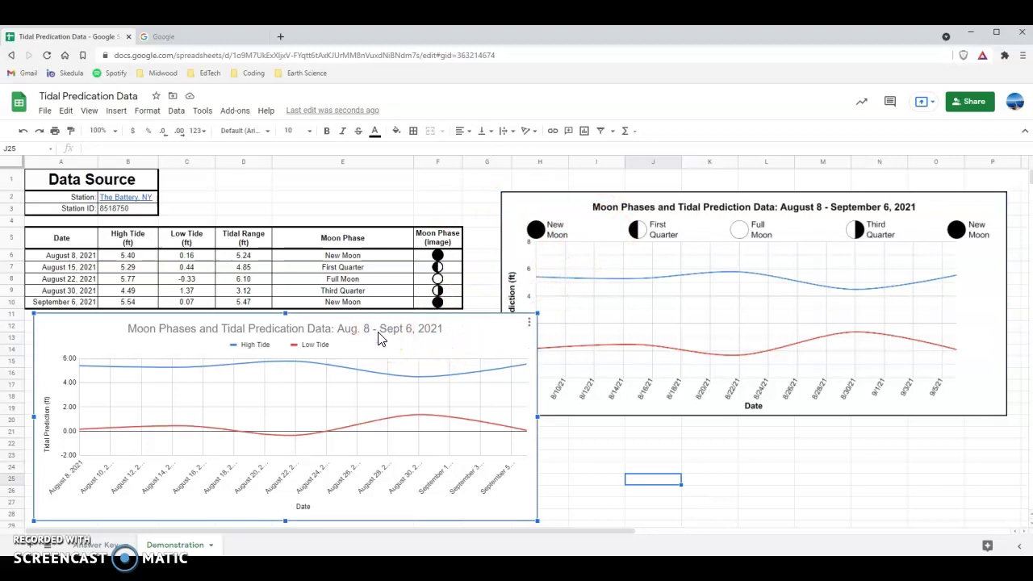
pyautogui.click(313, 345)
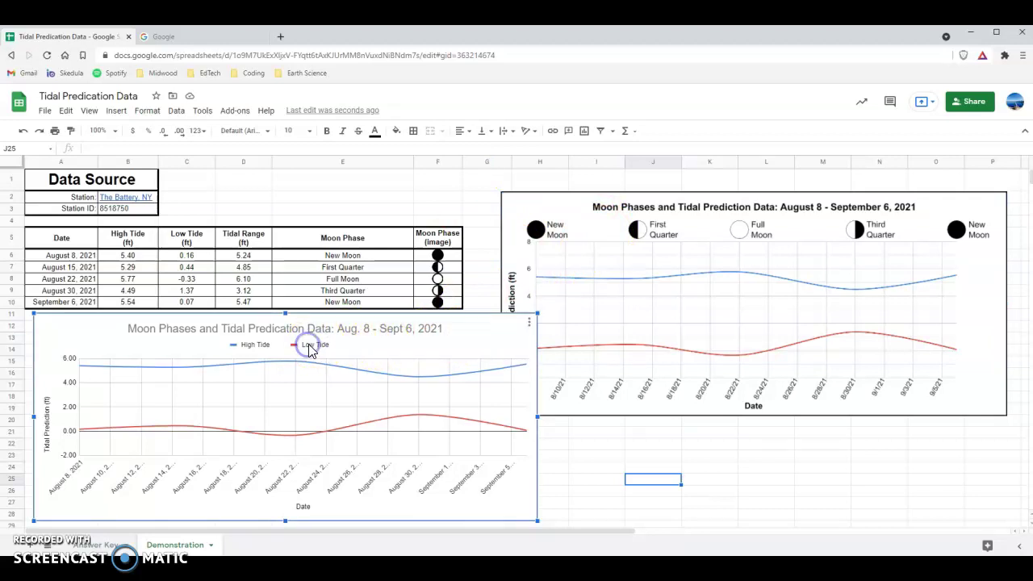
pyautogui.click(574, 479)
pyautogui.click(293, 345)
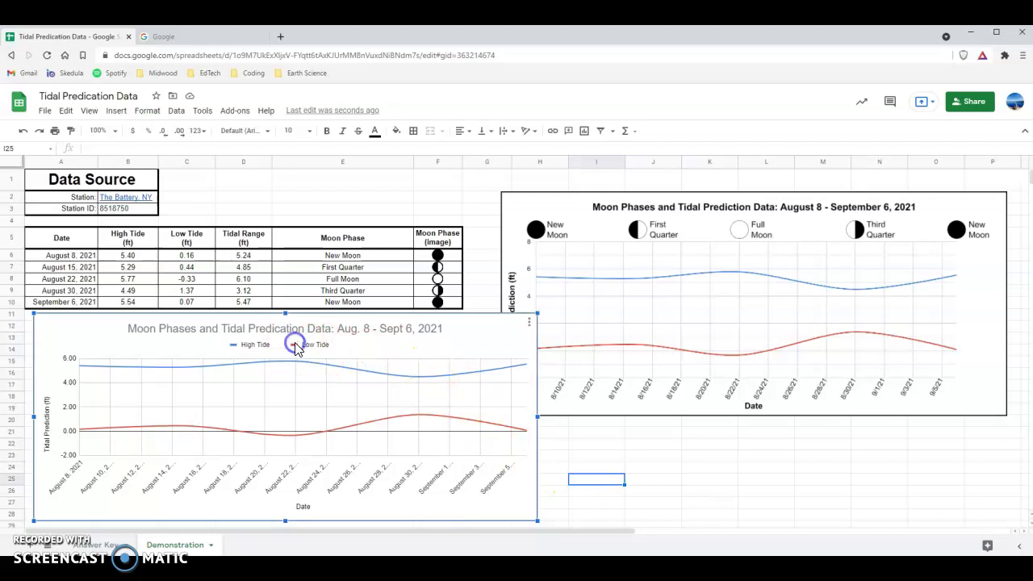
# Nudge the left chart's legend down below the plot area
pyautogui.doubleClick(295, 347)
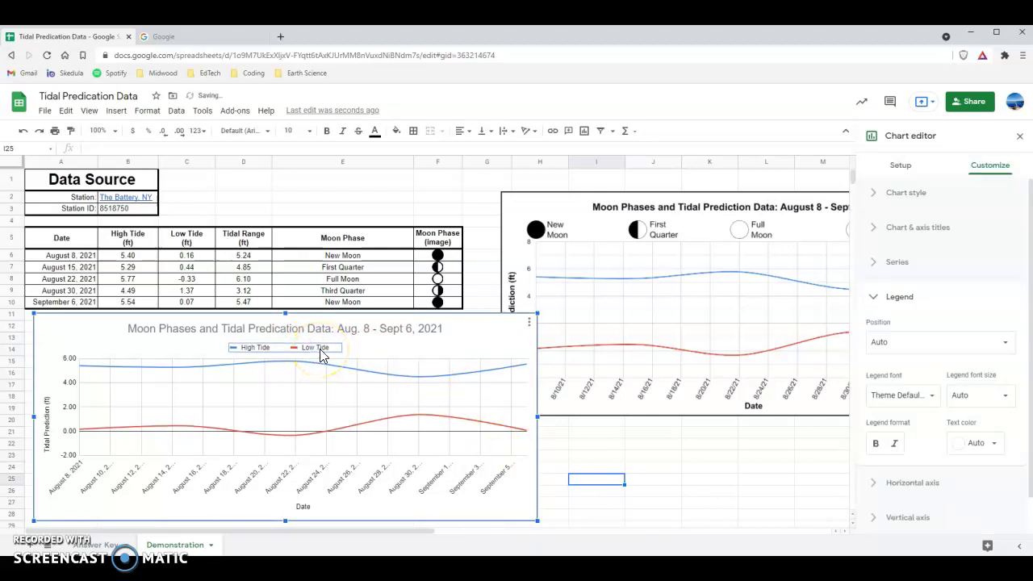
pyautogui.press('Down')
pyautogui.press('Down')
pyautogui.press('Down')
pyautogui.press('Down')
pyautogui.press('Down')
pyautogui.press('Down')
pyautogui.press('Down')
pyautogui.press('Down')
pyautogui.press('Down')
pyautogui.press('Down')
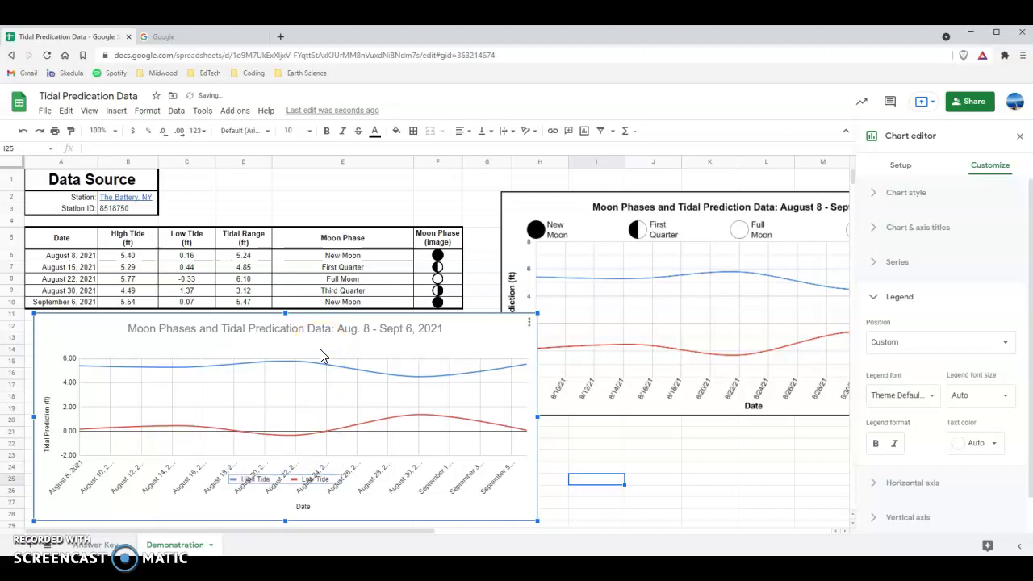
pyautogui.press('Down')
pyautogui.press('Down')
pyautogui.press('Down')
pyautogui.press('Down')
pyautogui.press('Down')
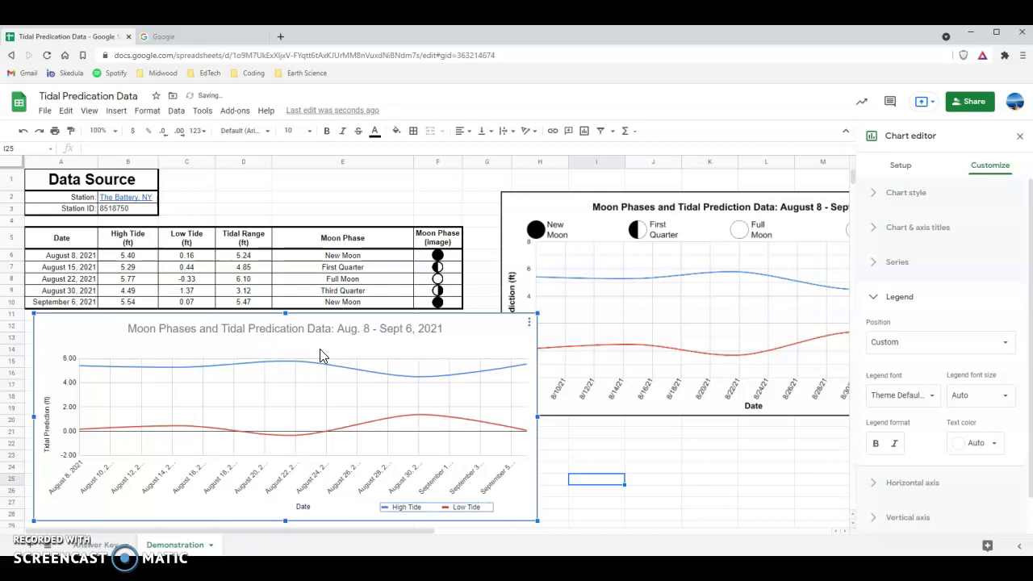
# Nudge the chart title slightly upward, close the editor, and select the example chart
pyautogui.click(320, 329)
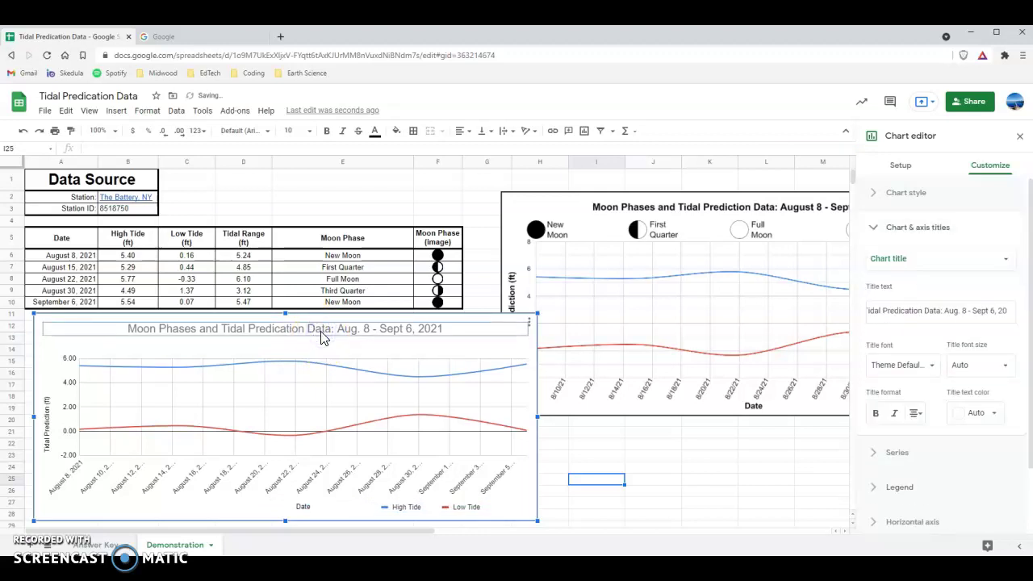
pyautogui.press('Up')
pyautogui.press('Up')
pyautogui.press('Up')
pyautogui.press('Up')
pyautogui.press('Up')
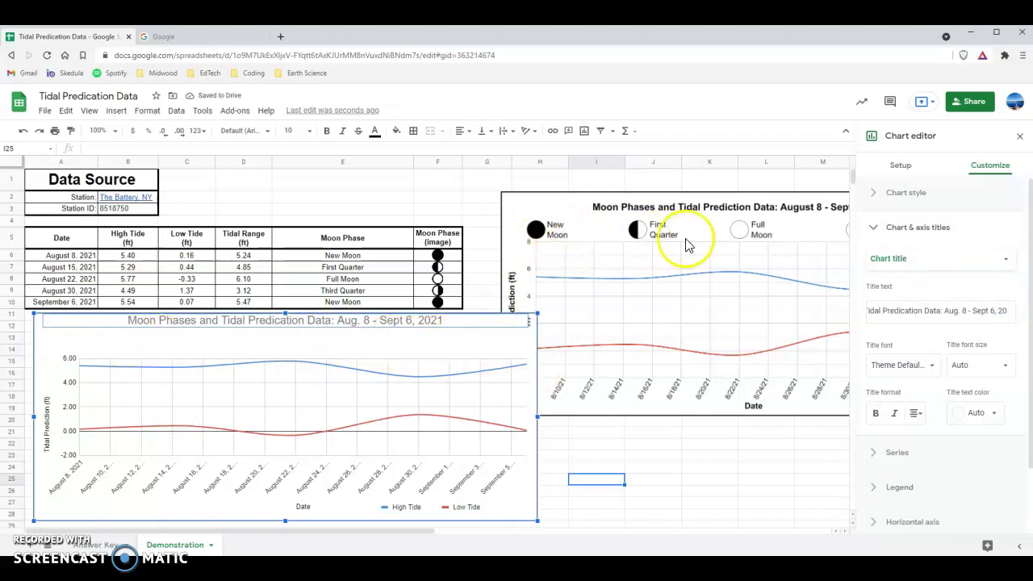
pyautogui.click(709, 455)
pyautogui.click(677, 272)
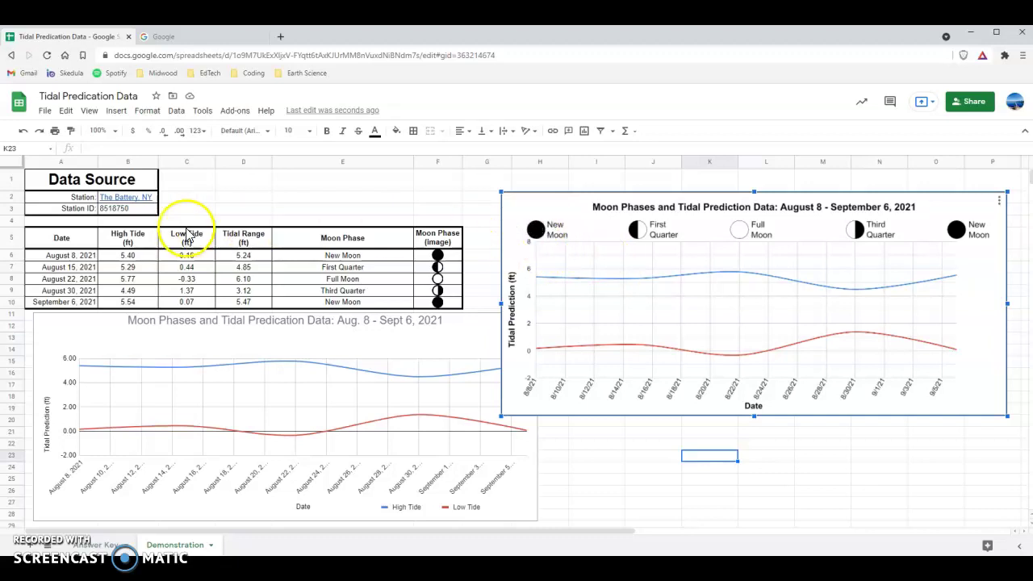
# Point out the August 8 and 15 dates and the New Moon entry in E6
pyautogui.moveTo(72, 255); pyautogui.dragTo(84, 266)
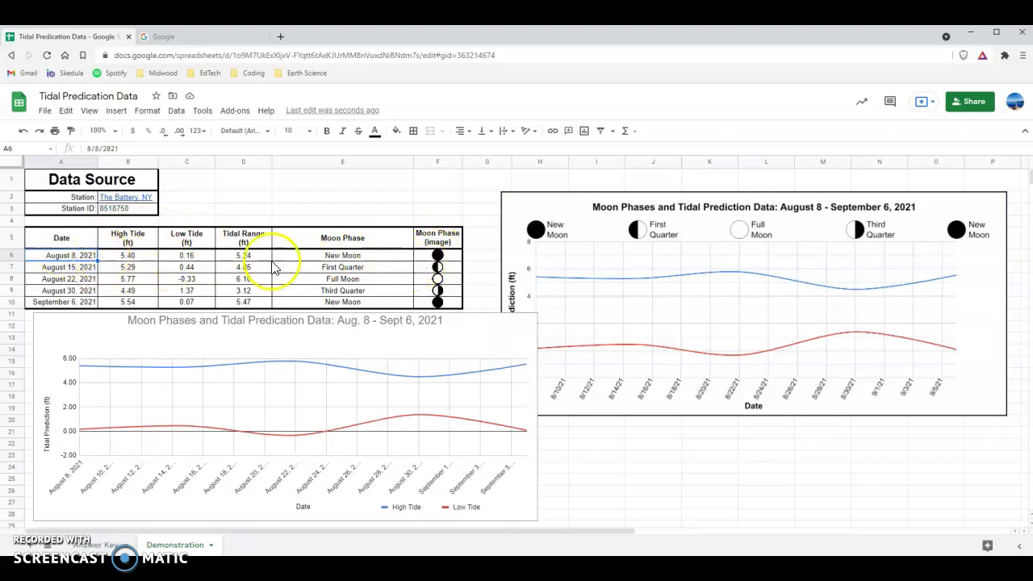
pyautogui.click(393, 259)
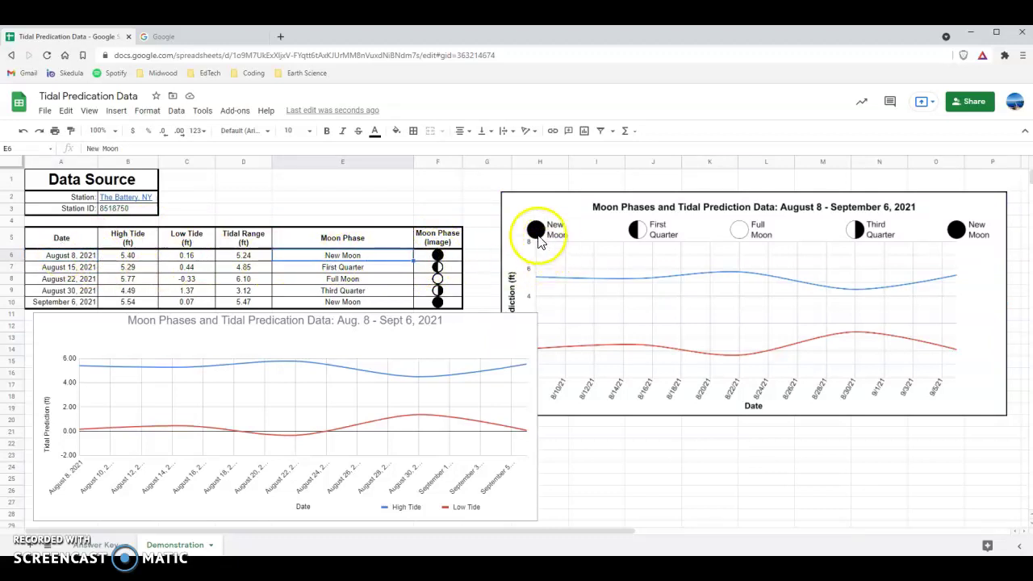
pyautogui.click(541, 229)
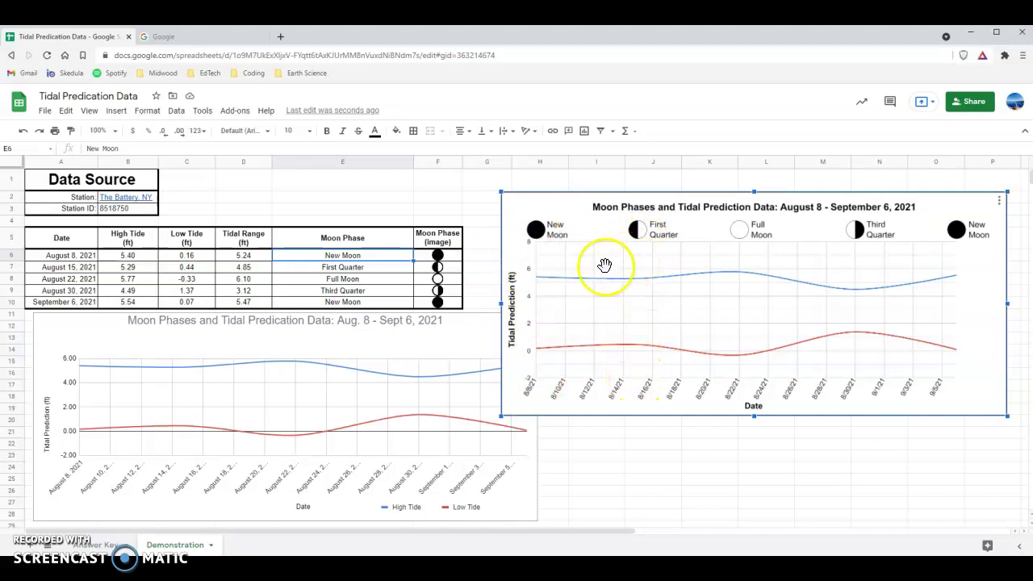
pyautogui.click(80, 267)
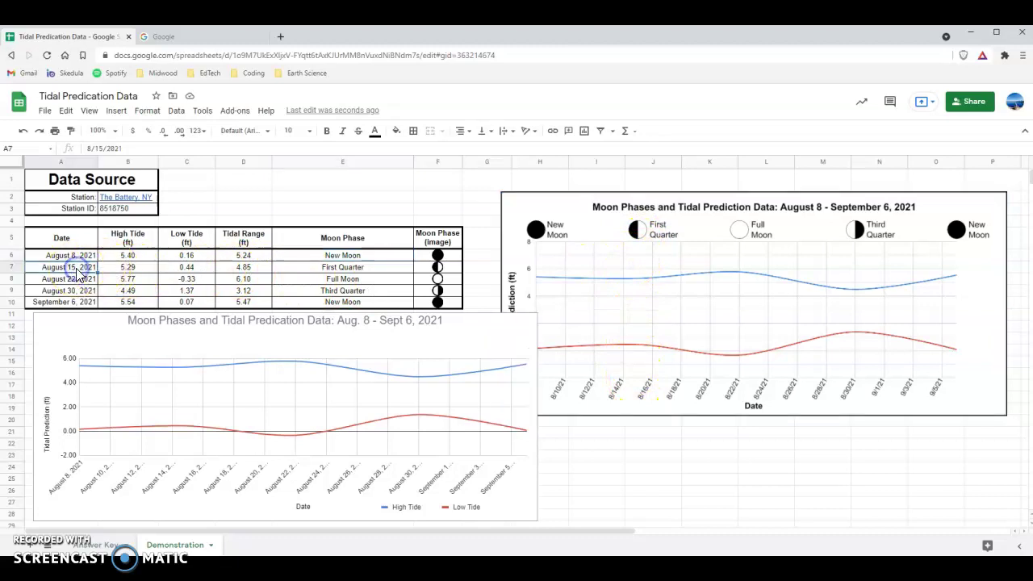
# Point to the New, First Quarter, Full and Third Quarter images, then bring the tidal chart forward
pyautogui.click(535, 230)
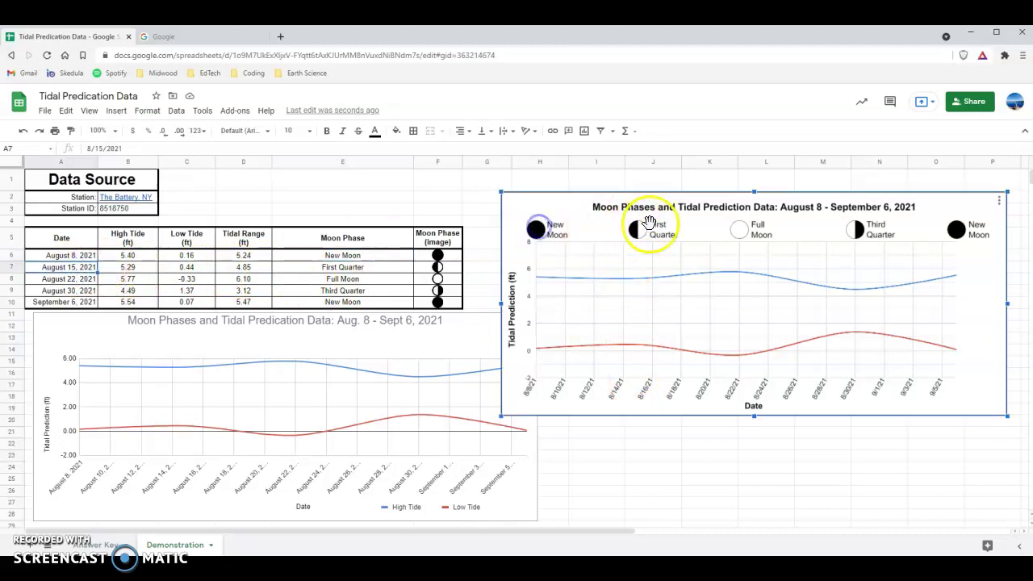
pyautogui.click(637, 230)
pyautogui.click(729, 231)
pyautogui.click(867, 231)
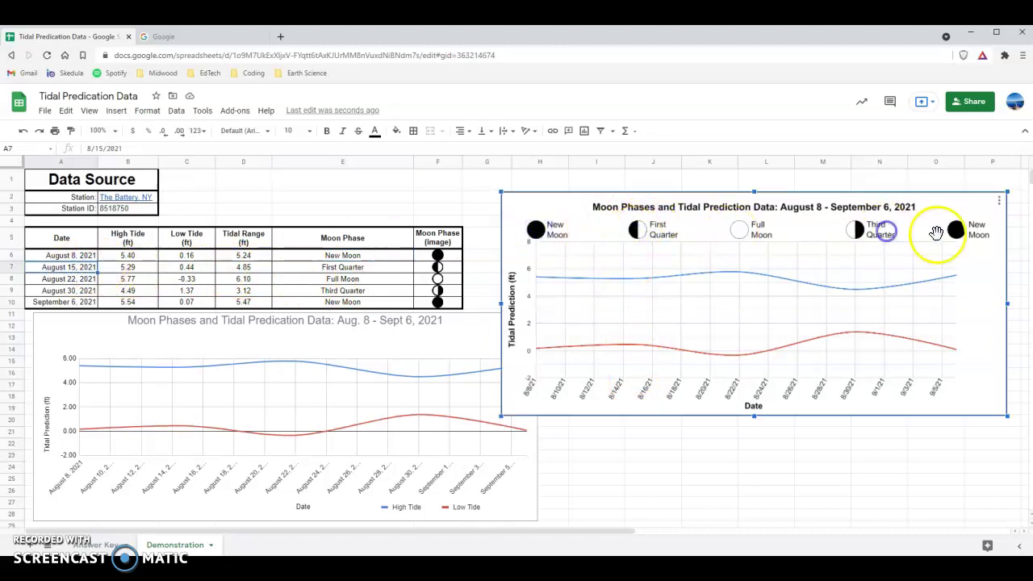
pyautogui.click(454, 345)
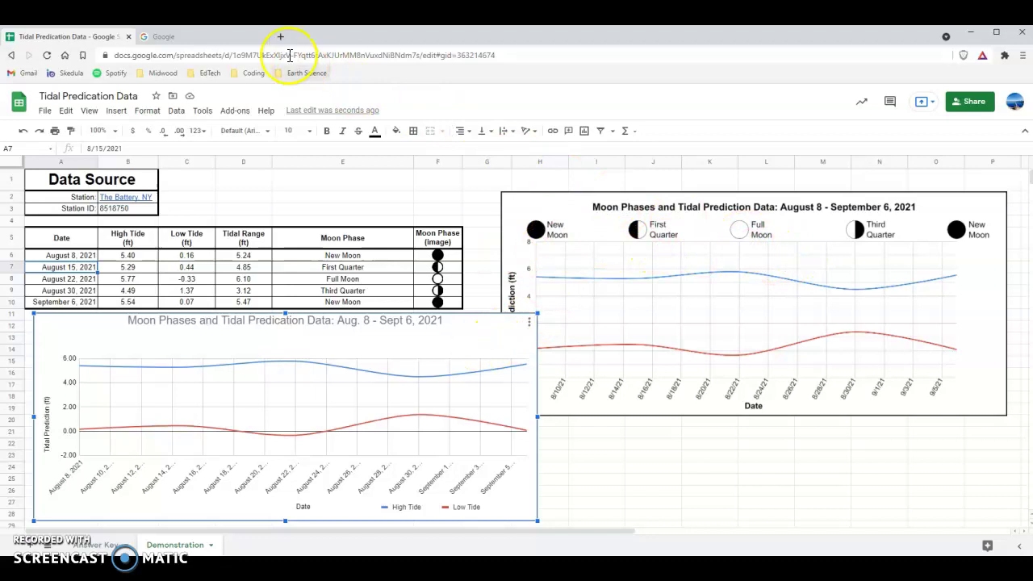
# Search Google Images for 'moon phases' and preview the Phases of the Moon image
pyautogui.click(208, 38)
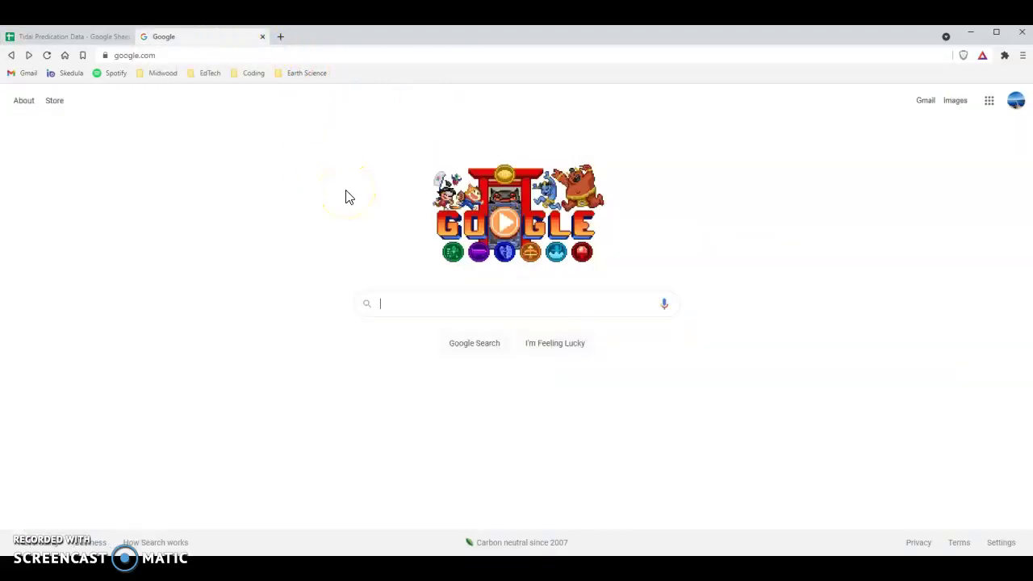
pyautogui.write('moon phas')
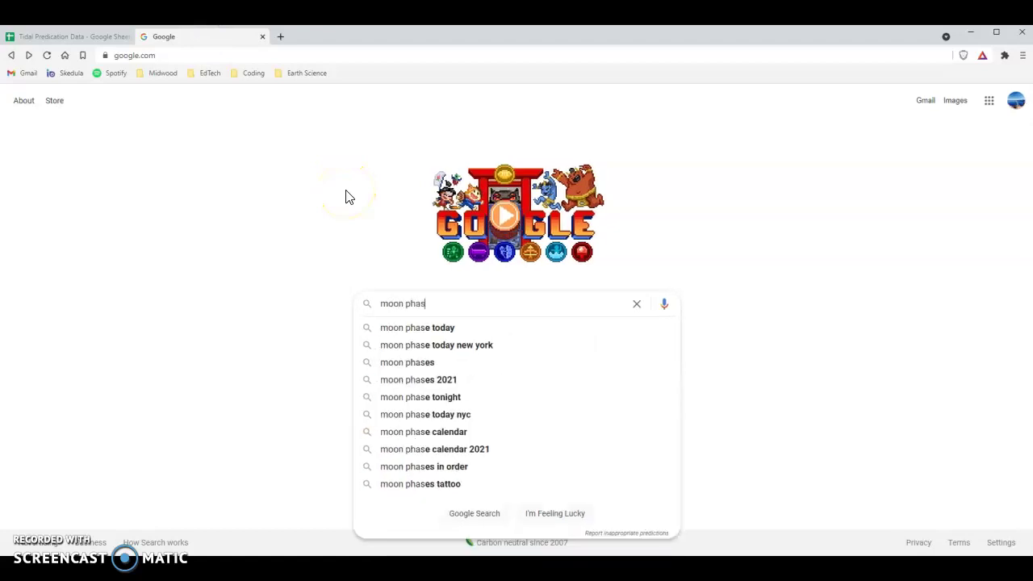
pyautogui.write('es')
pyautogui.press('Return')
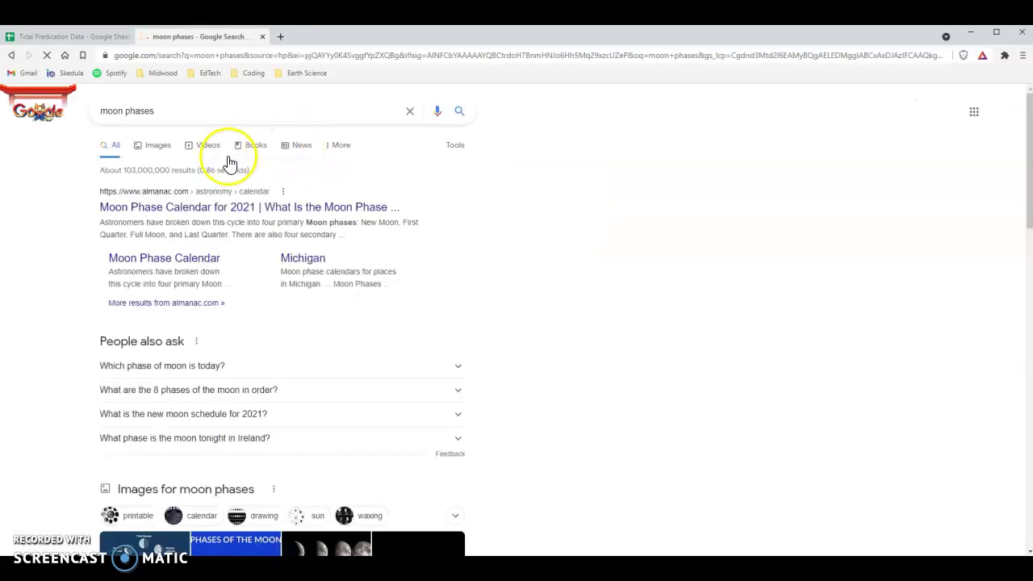
pyautogui.click(154, 144)
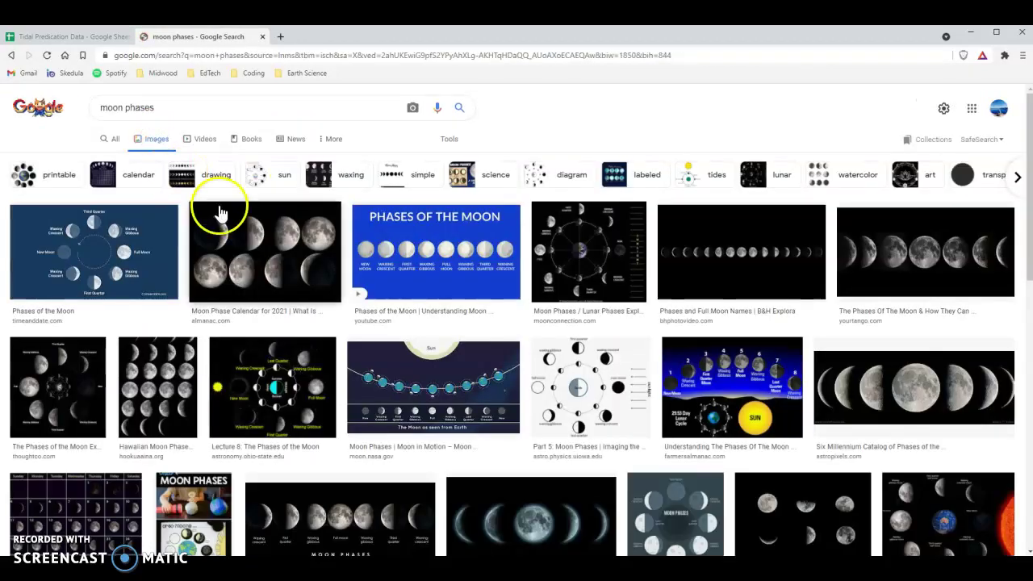
pyautogui.click(452, 258)
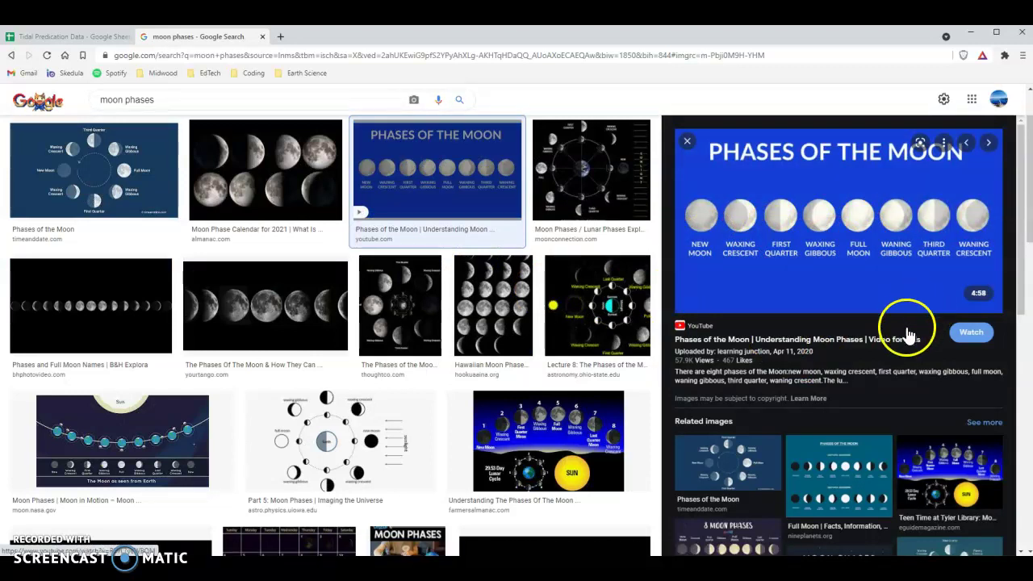
# Save the image to the Desktop as MoonPhases.jpg
pyautogui.rightClick(870, 248)
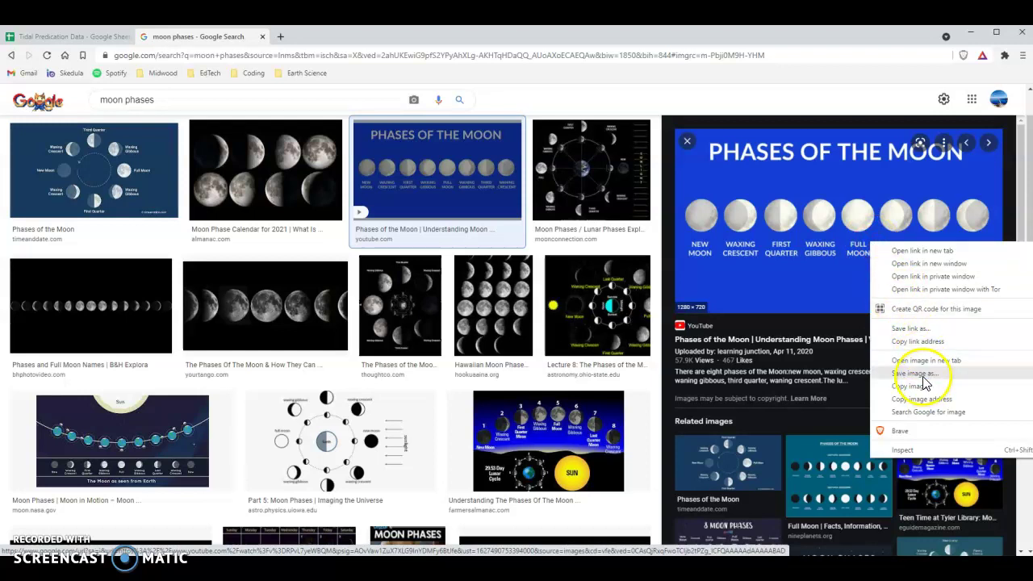
pyautogui.click(919, 374)
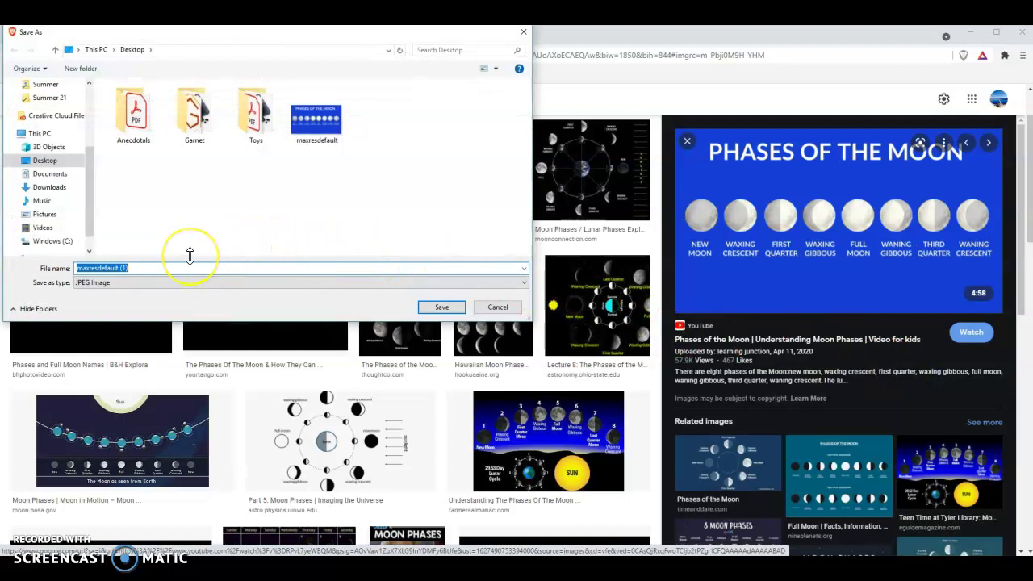
pyautogui.write('Moon')
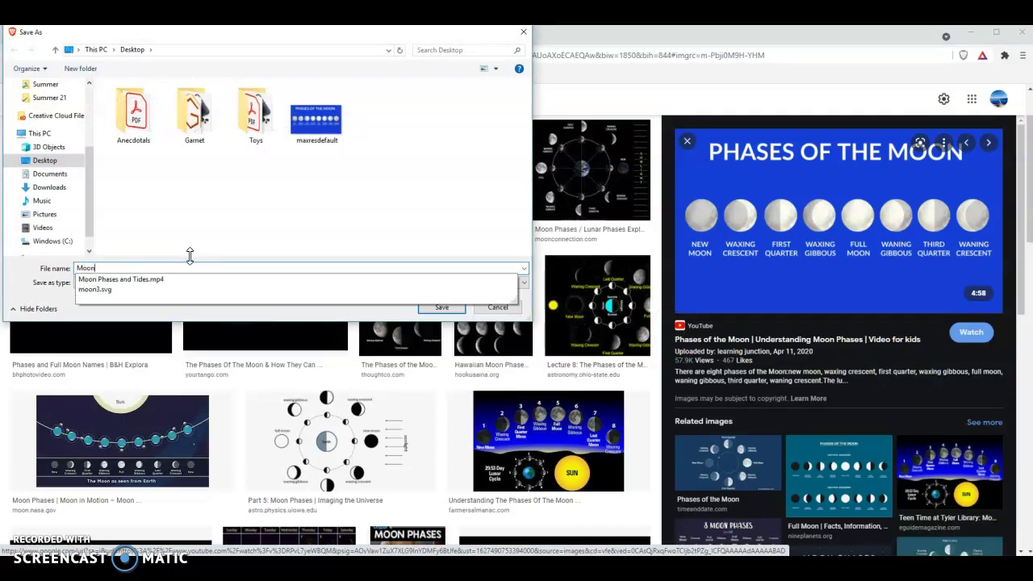
pyautogui.write('Phases')
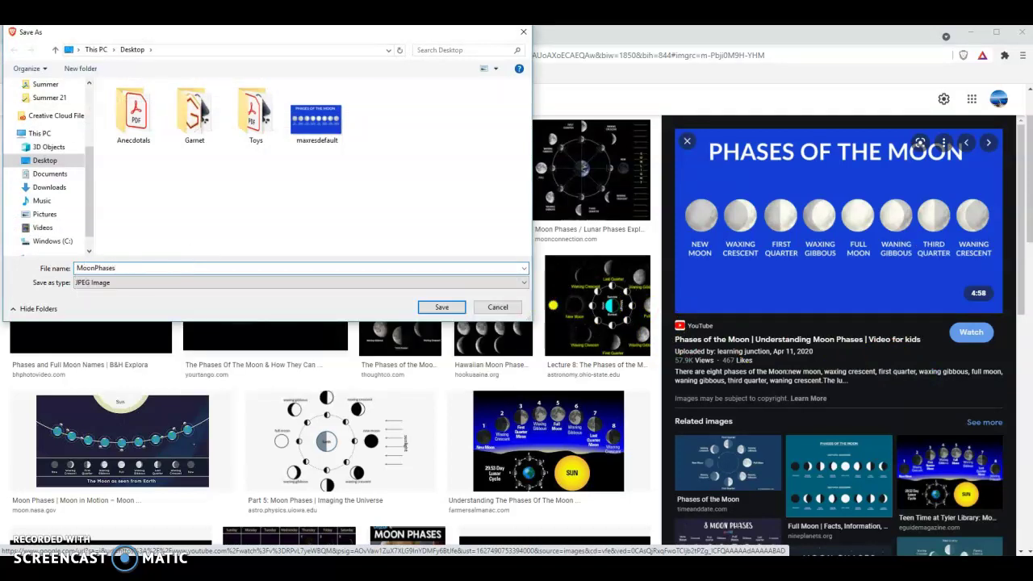
pyautogui.click(442, 307)
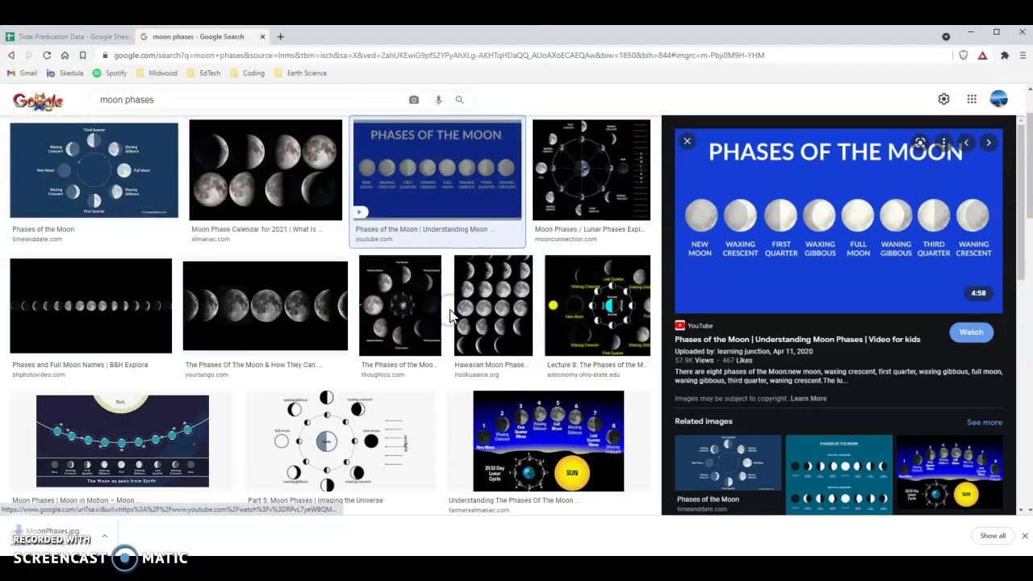
# Open MoonPhases.jpg in Photos and move the Snipping Tool window aside
pyautogui.click(78, 539)
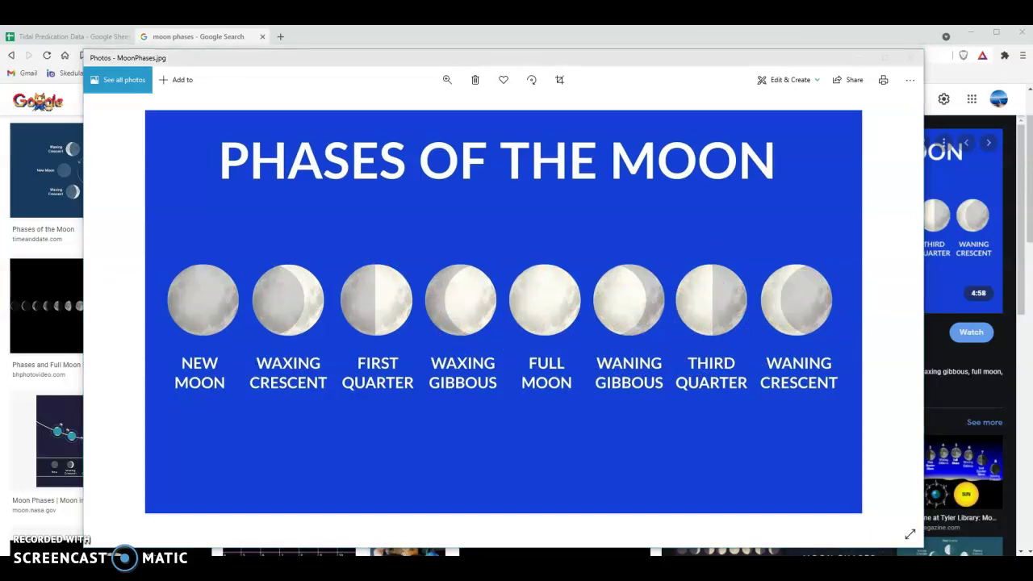
pyautogui.moveTo(175, 494); pyautogui.dragTo(201, 480)
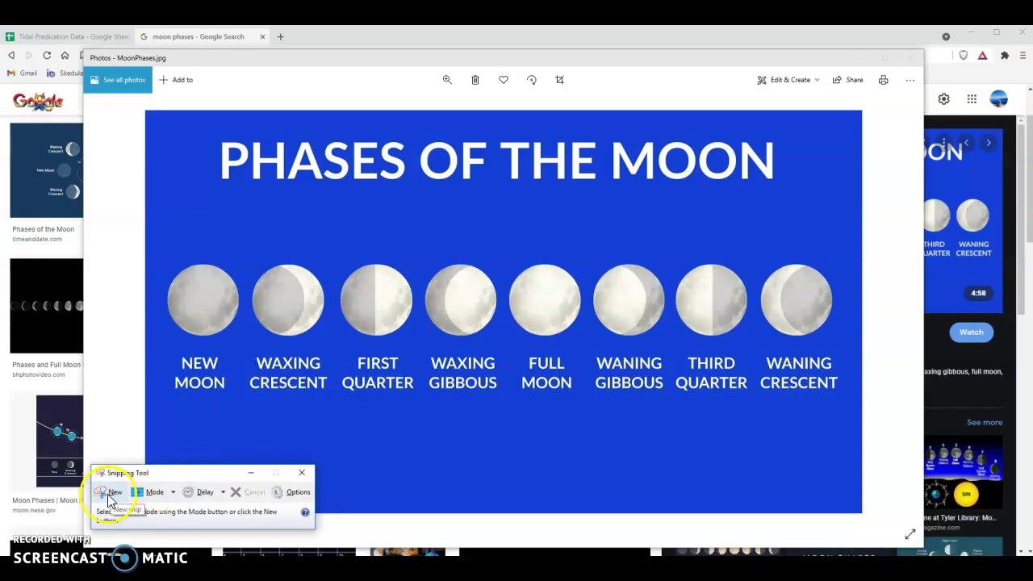
# Snip the New Moon picture together with its NEW MOON label
pyautogui.click(109, 496)
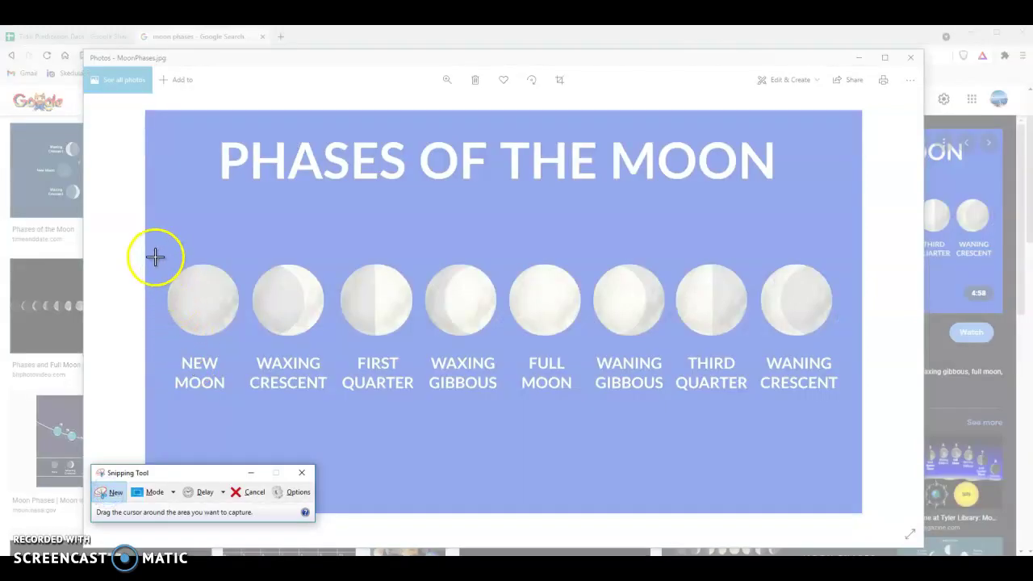
pyautogui.moveTo(155, 259); pyautogui.dragTo(171, 284)
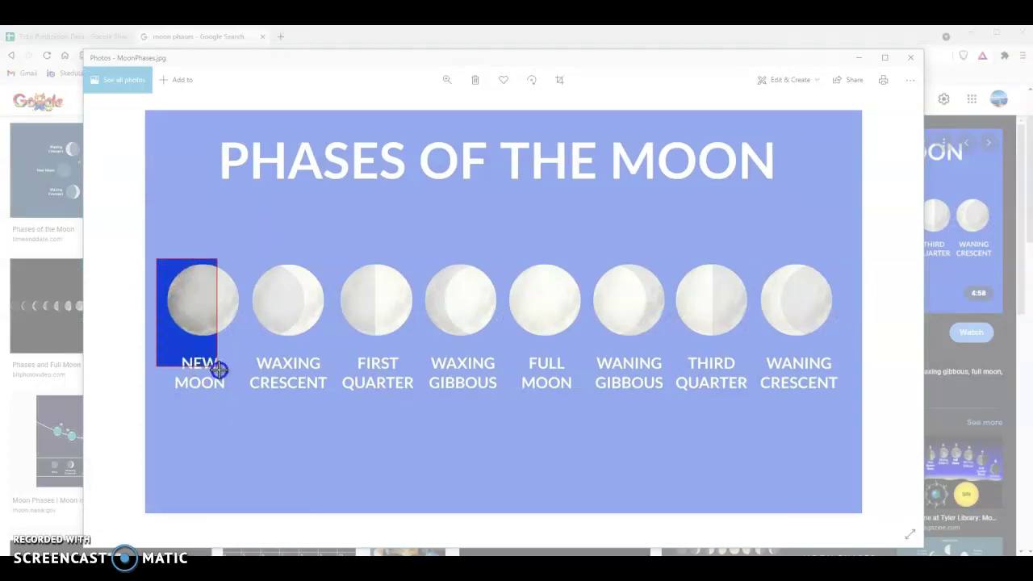
pyautogui.moveTo(218, 368); pyautogui.dragTo(243, 398)
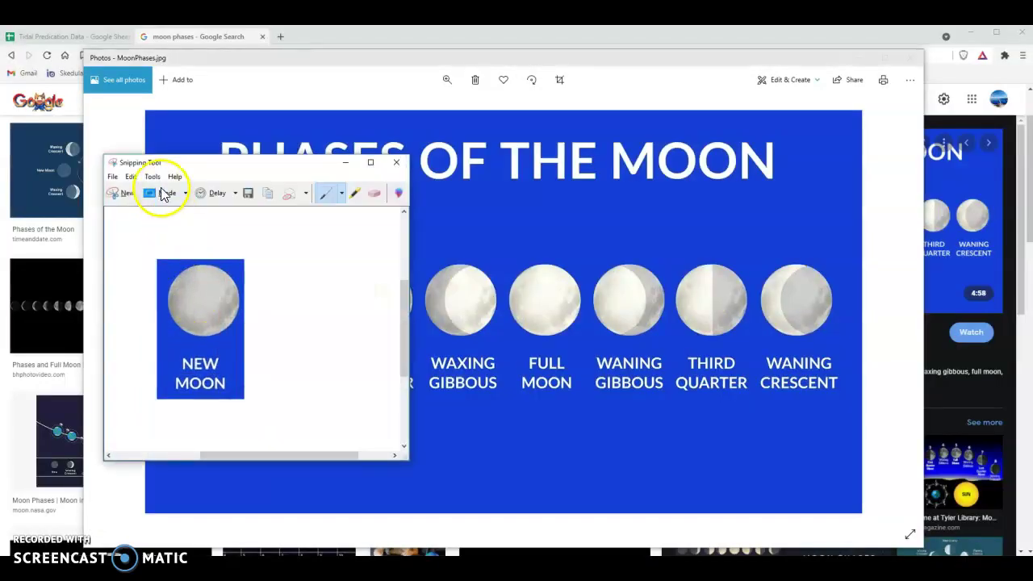
# Save the snip over NewMoon.PNG on the Desktop, then close Snipping Tool and the Photos window
pyautogui.click(247, 194)
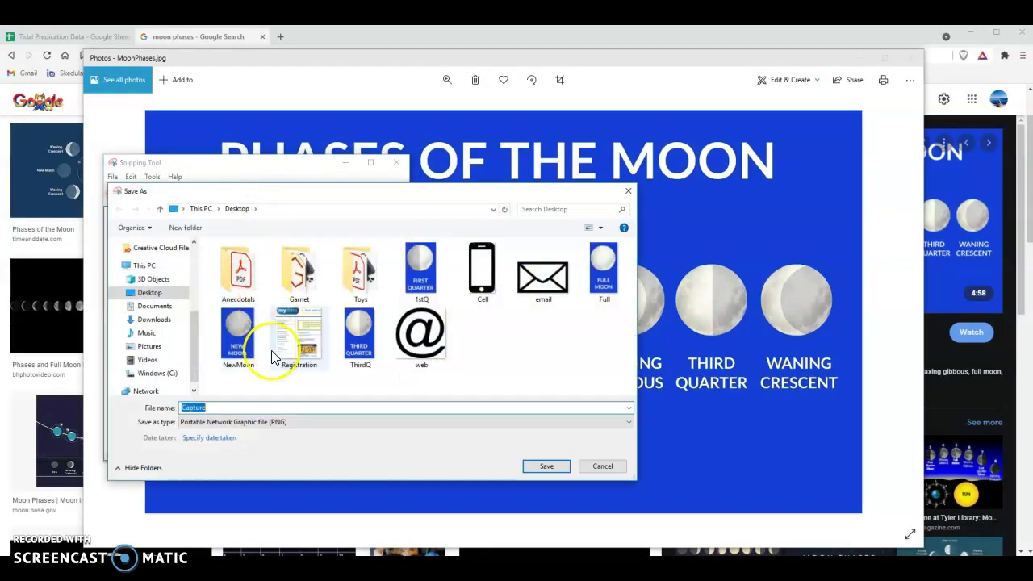
pyautogui.click(238, 338)
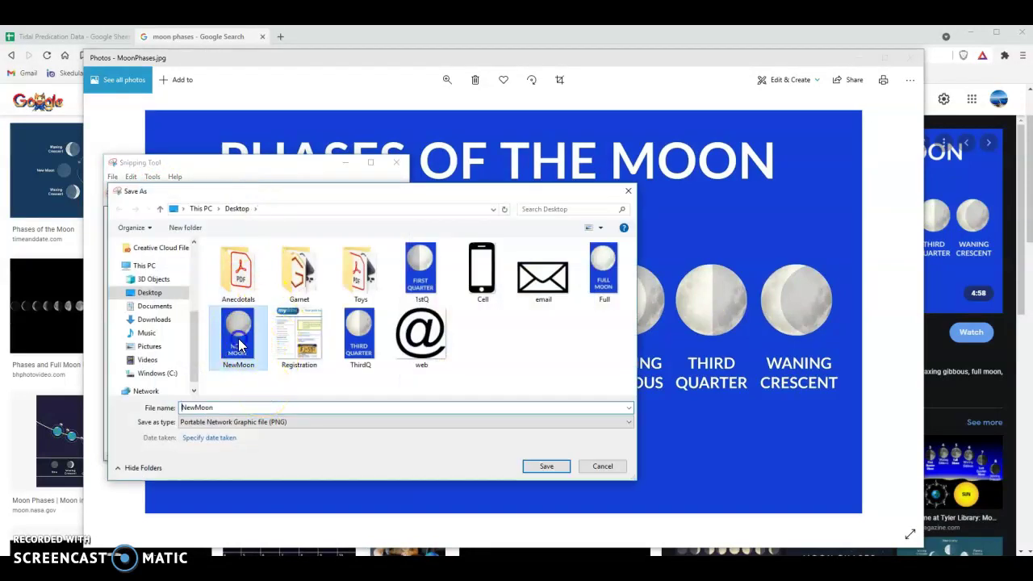
pyautogui.click(542, 468)
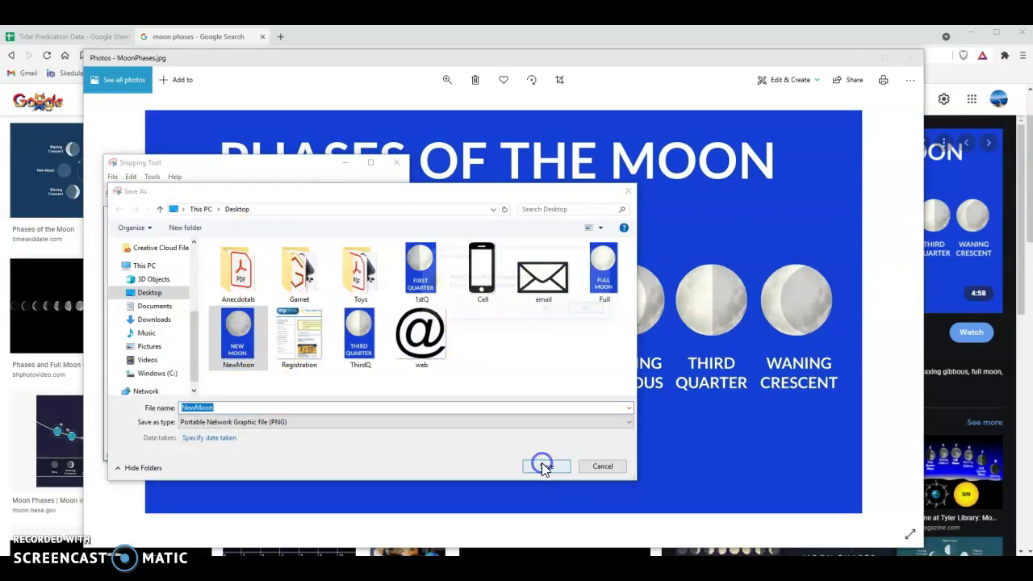
pyautogui.click(555, 313)
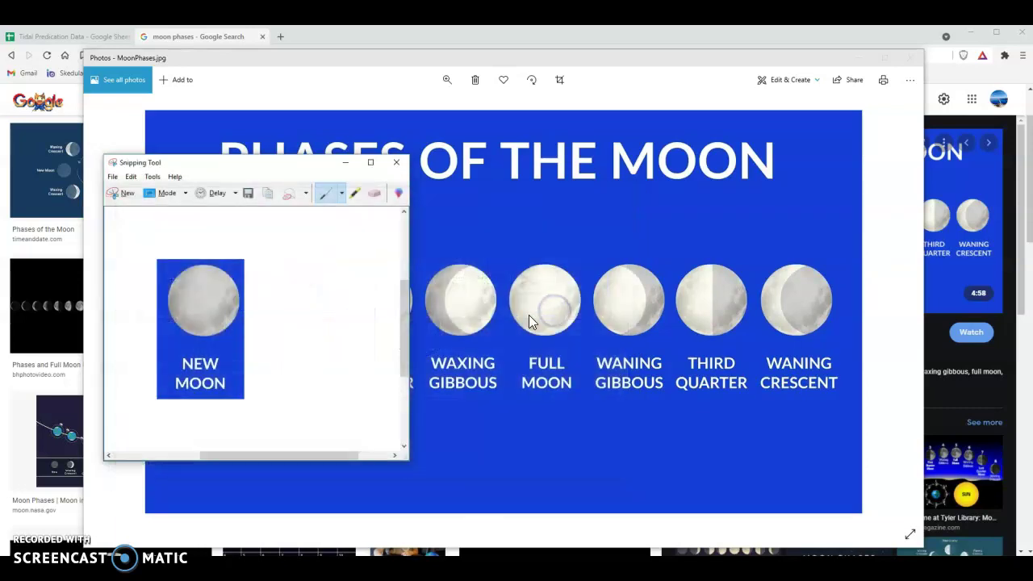
pyautogui.click(397, 165)
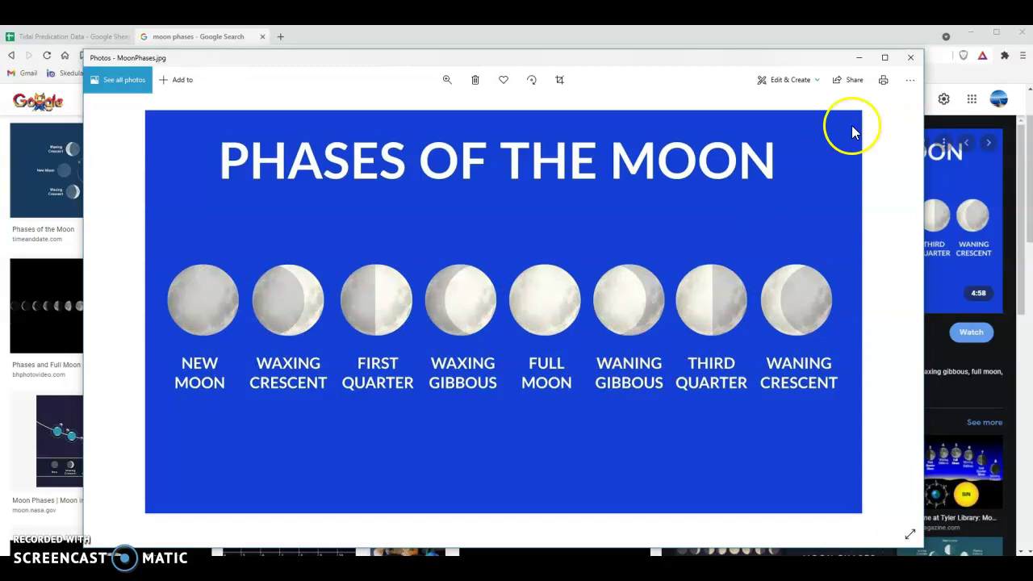
pyautogui.click(911, 59)
# In Tidal Predication Data, upload the NewMoon picture as an image over cells at D2
pyautogui.click(65, 36)
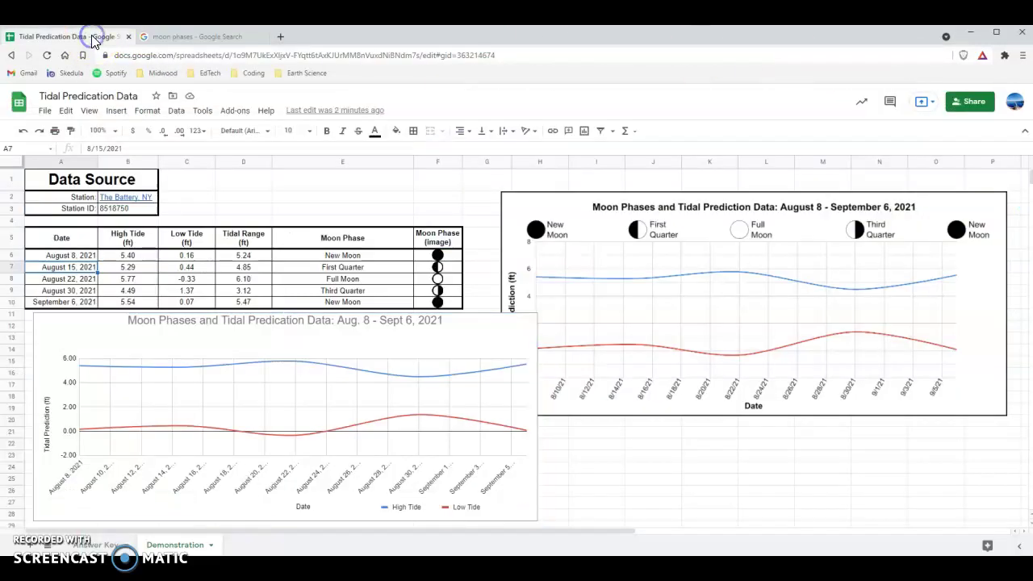
pyautogui.click(339, 341)
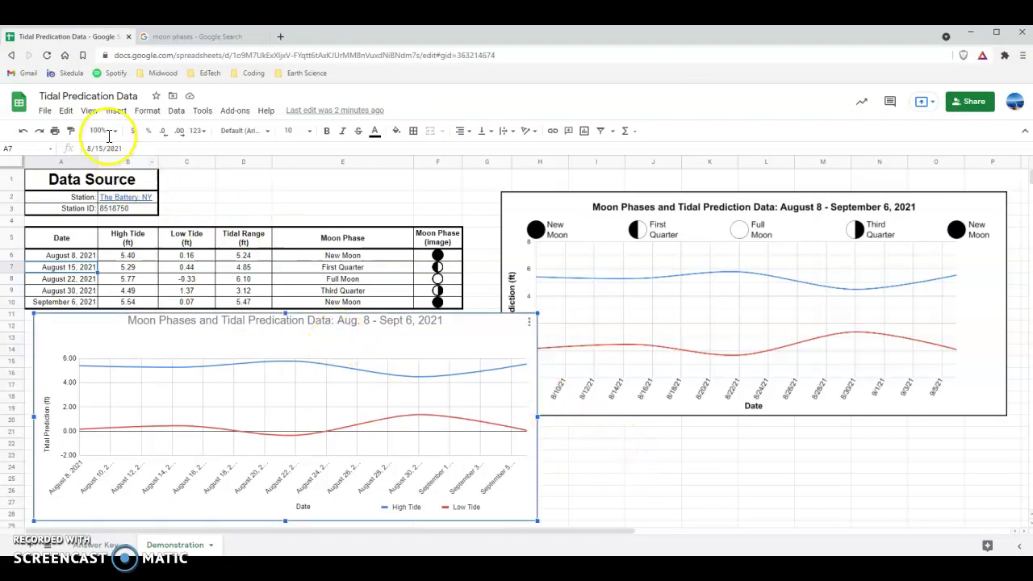
pyautogui.click(227, 205)
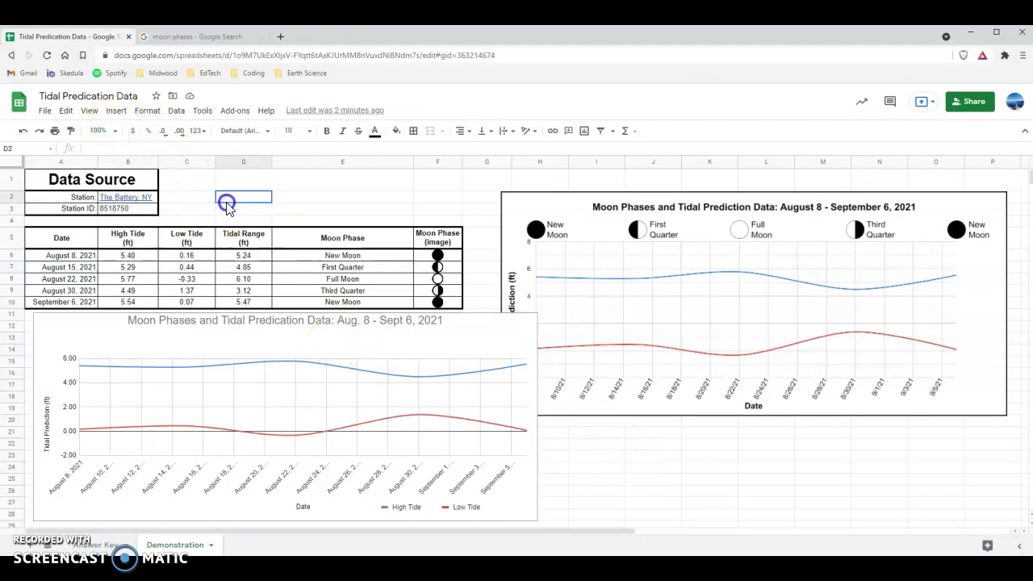
pyautogui.click(117, 111)
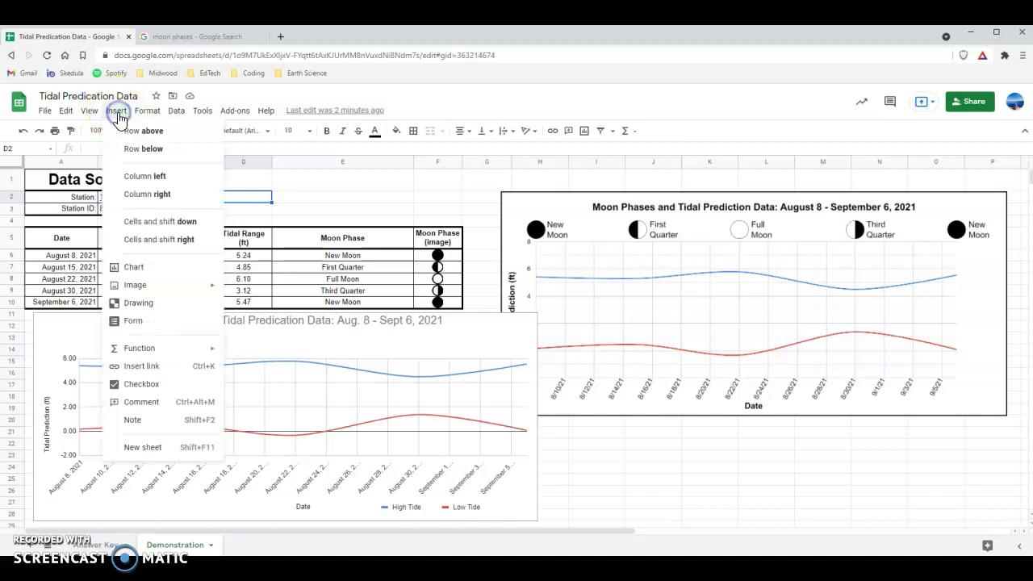
pyautogui.click(153, 287)
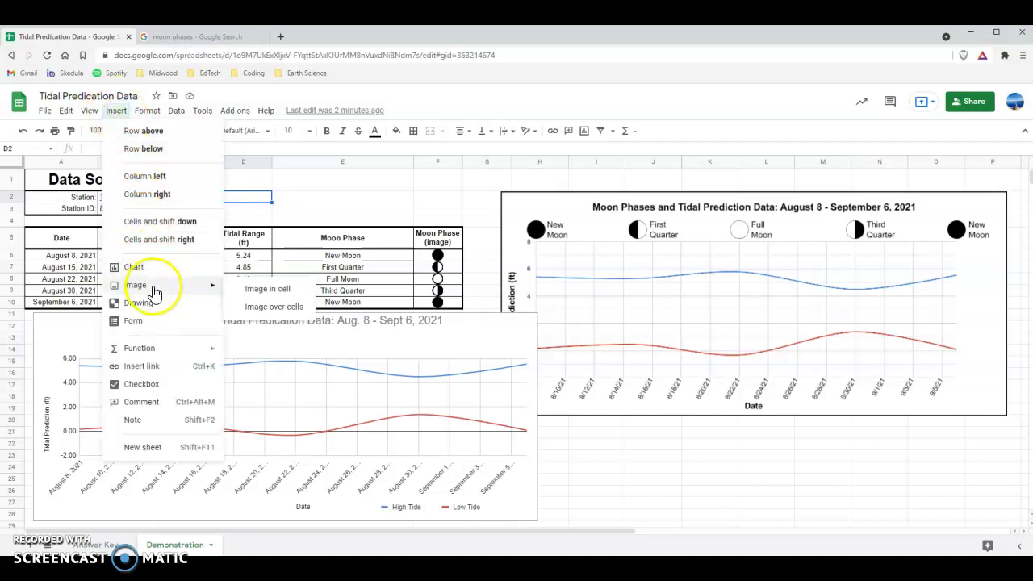
pyautogui.click(253, 310)
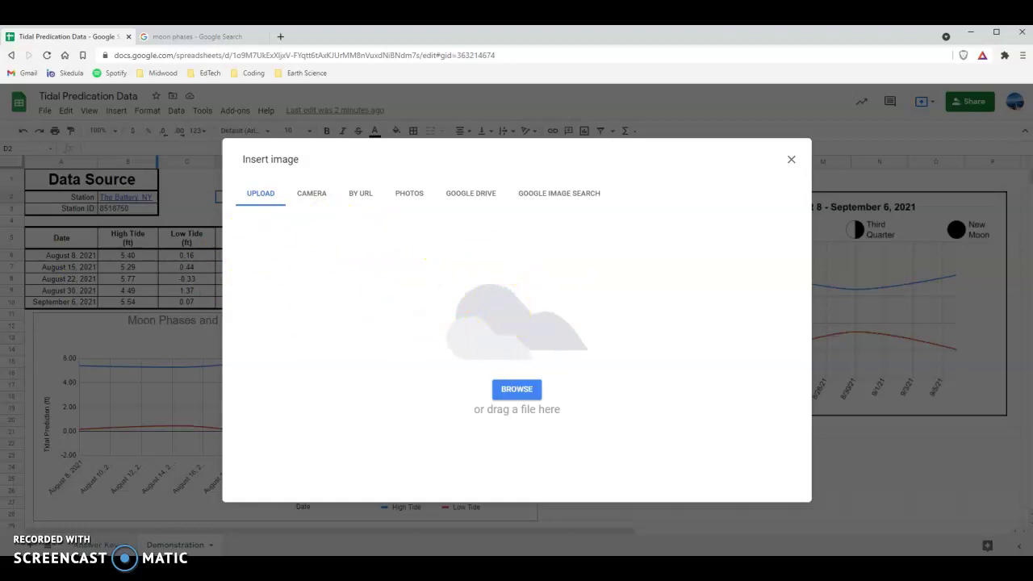
pyautogui.moveTo(19, 436); pyautogui.dragTo(517, 359)
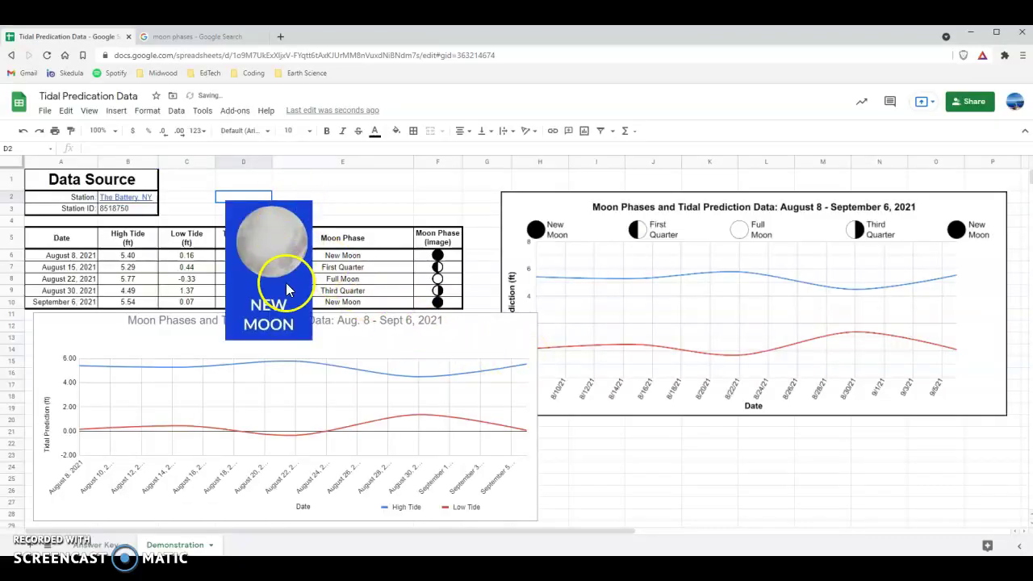
# Move the New Moon image below the right-hand tide chart
pyautogui.moveTo(277, 245); pyautogui.dragTo(634, 434)
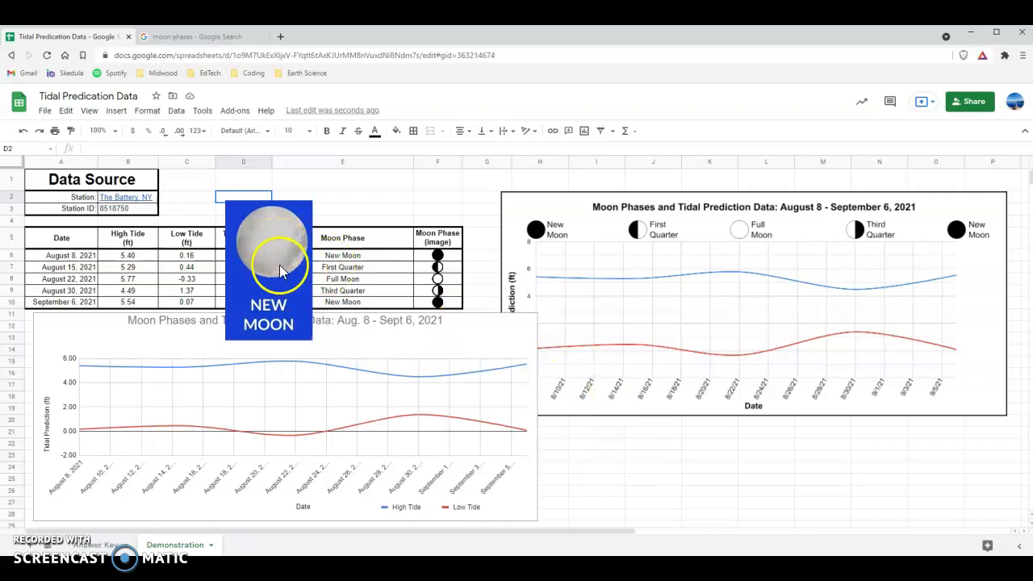
pyautogui.moveTo(273, 245); pyautogui.dragTo(619, 420)
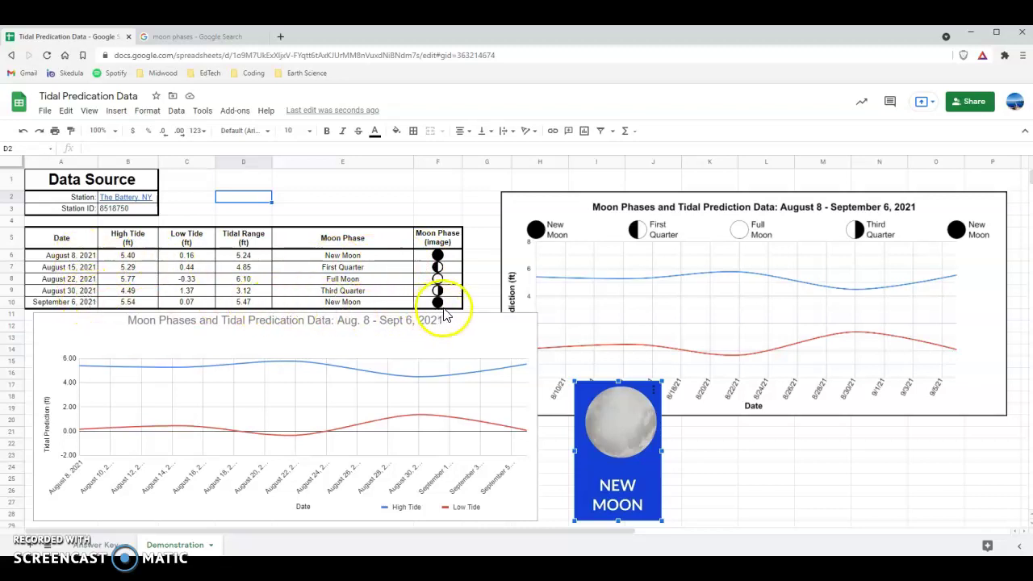
pyautogui.click(713, 468)
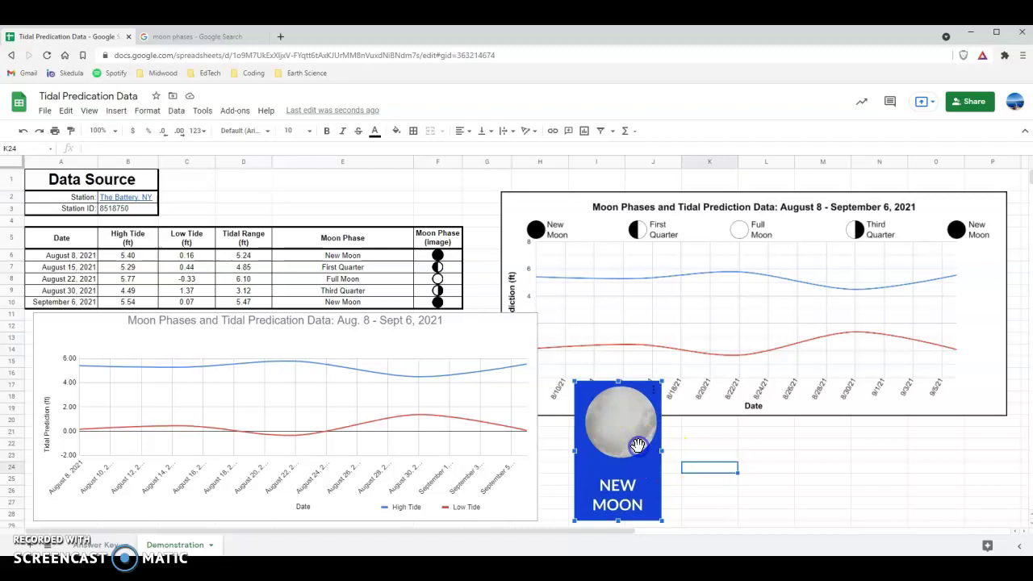
# Paste a New Moon copy at K24 beside the first card and test resizing both together
pyautogui.click(694, 460)
pyautogui.hotkey('ctrl', 'v')
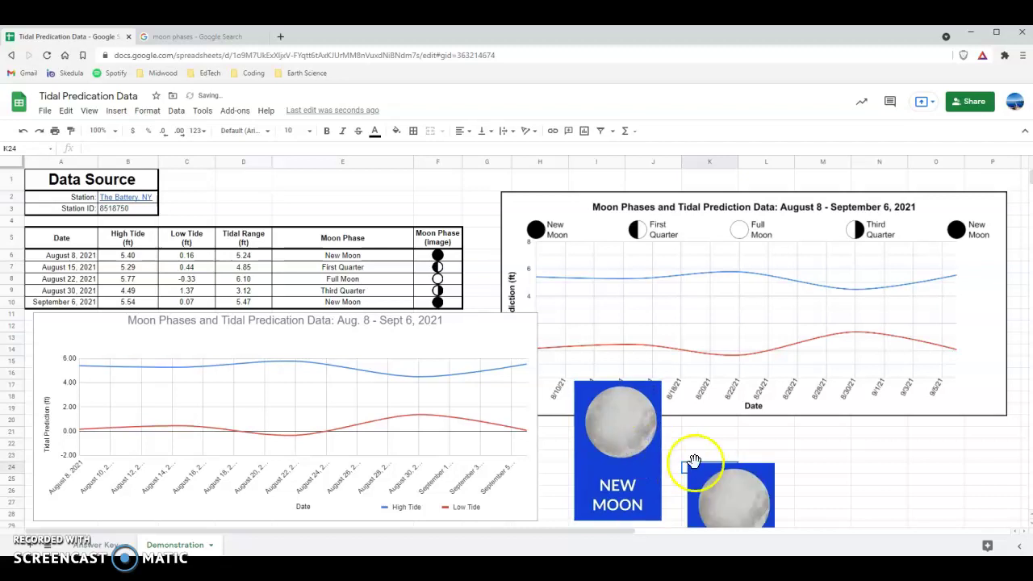
pyautogui.moveTo(742, 508); pyautogui.dragTo(725, 417)
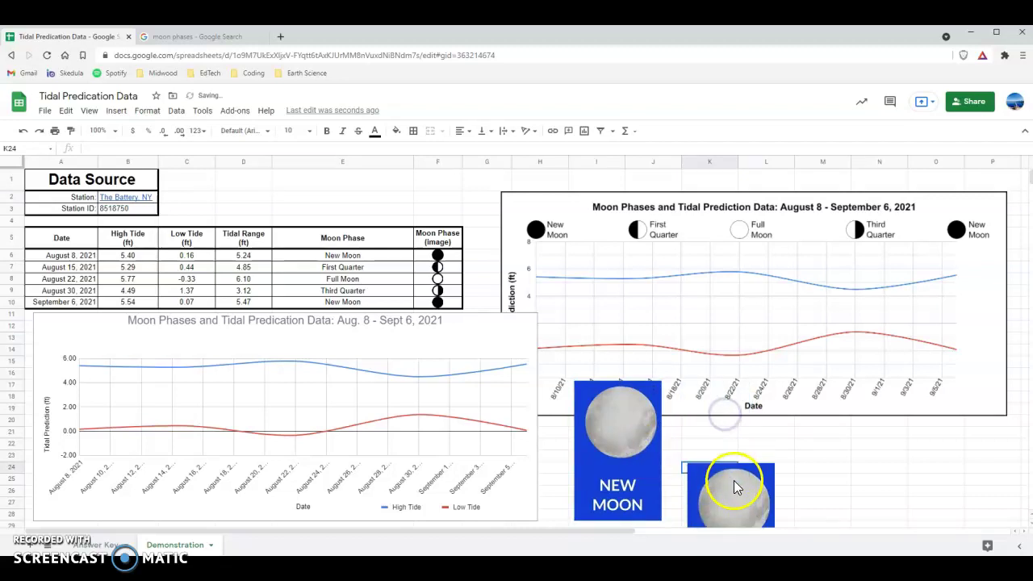
pyautogui.moveTo(730, 488); pyautogui.dragTo(710, 414)
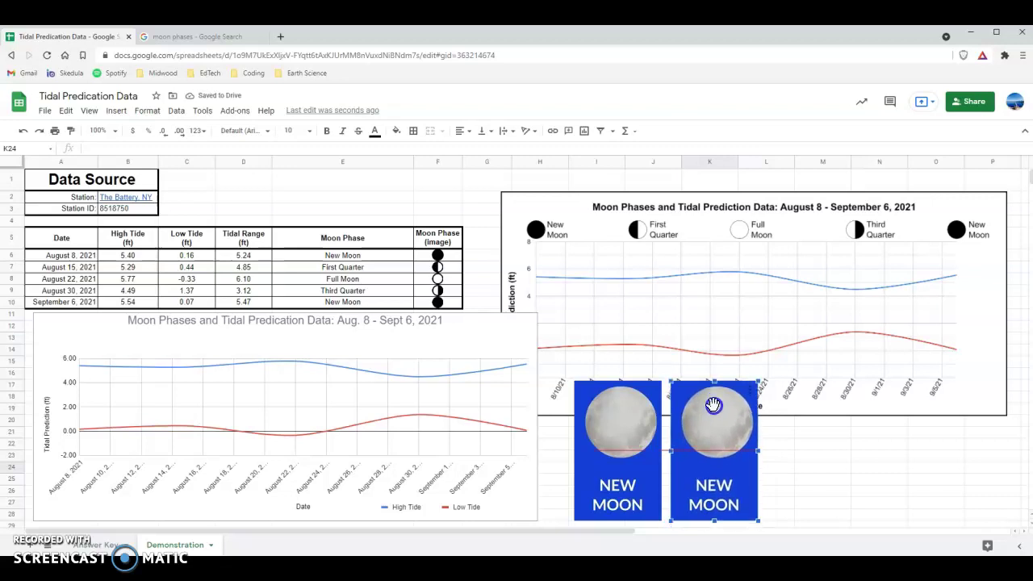
pyautogui.keyDown('ctrl'); pyautogui.click(638, 426); pyautogui.keyUp('ctrl')
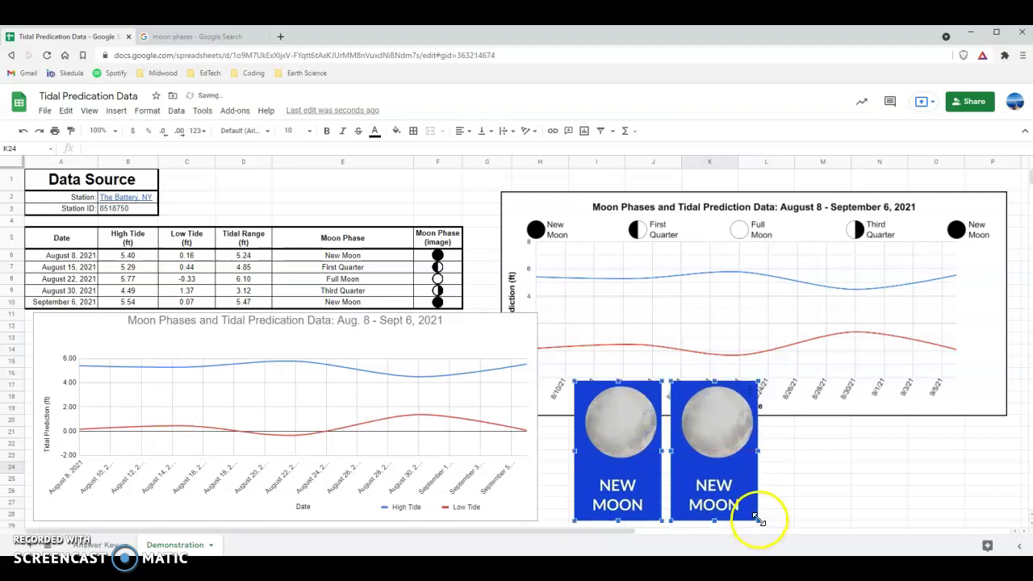
pyautogui.moveTo(759, 519); pyautogui.dragTo(690, 439)
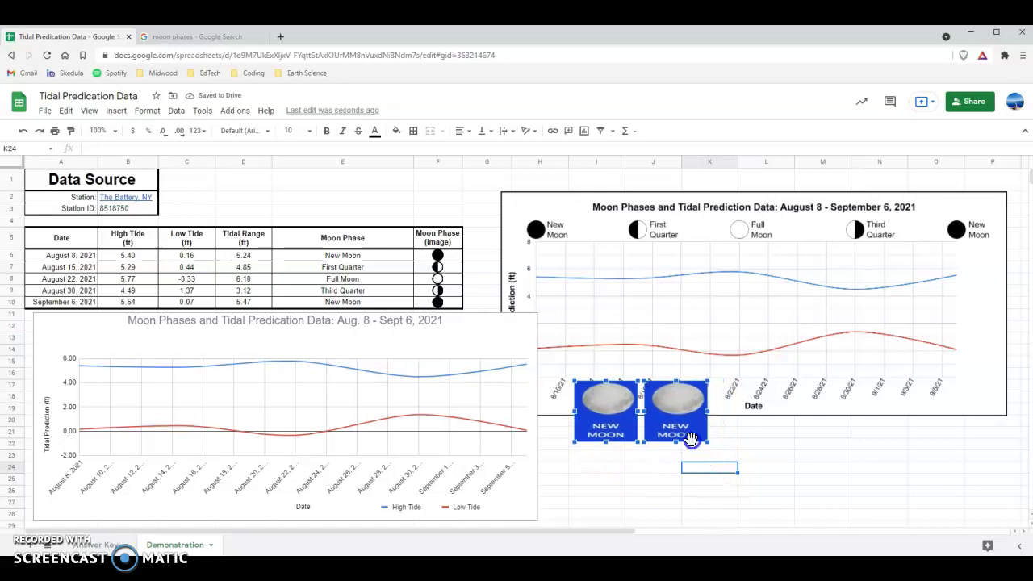
pyautogui.click(799, 468)
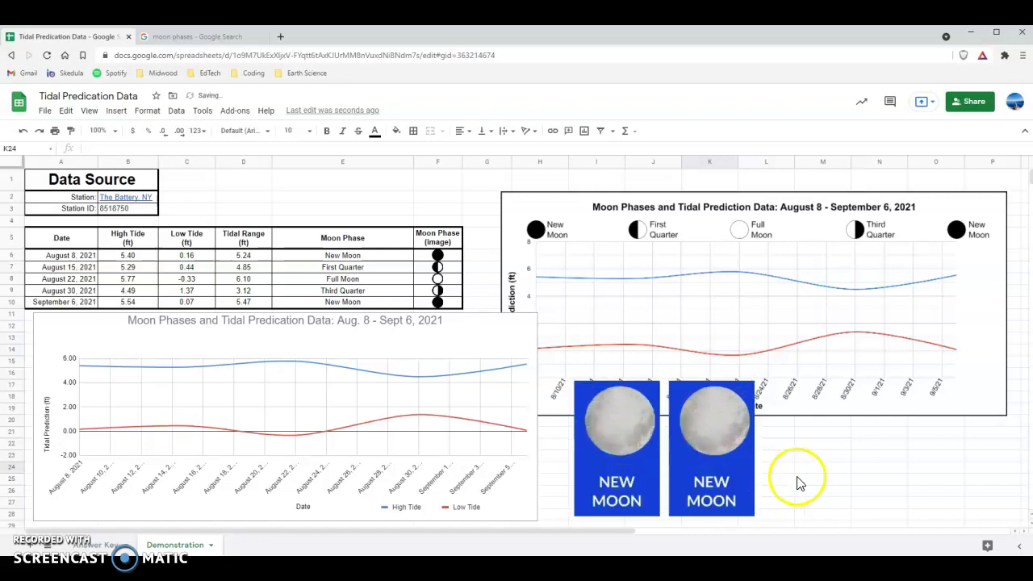
# Delete the extra New Moon card, keeping a single copy
pyautogui.click(611, 438)
pyautogui.click(736, 444)
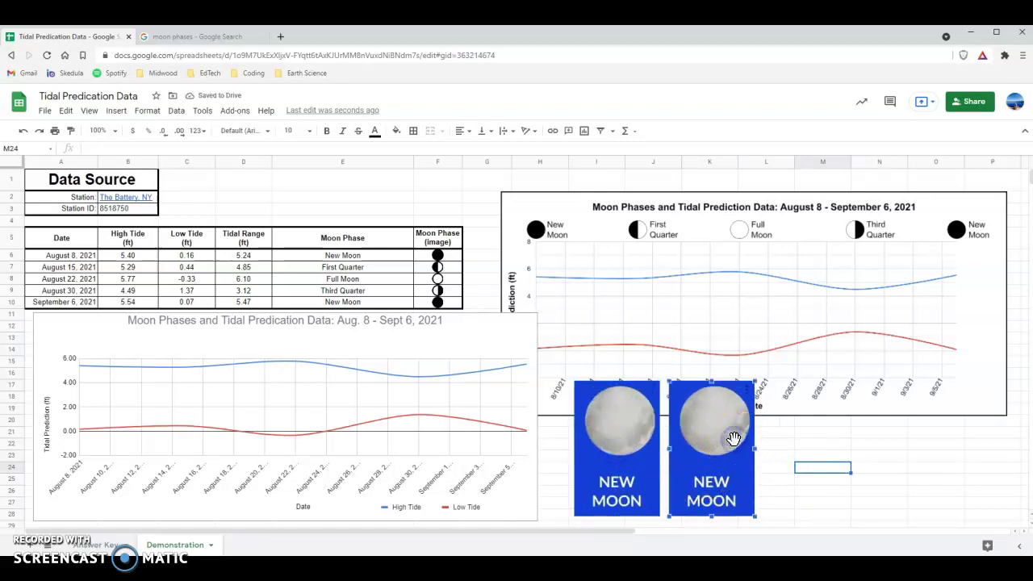
pyautogui.press('Delete')
pyautogui.click(658, 502)
# Shrink the New Moon card to a small icon and paste a copy near 8/14/21
pyautogui.moveTo(662, 518); pyautogui.dragTo(594, 428)
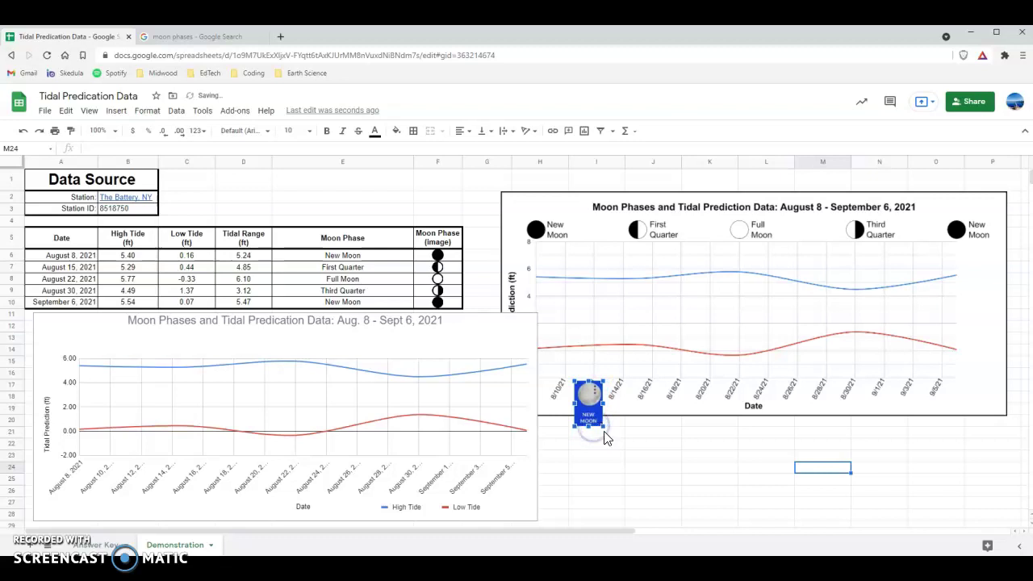
pyautogui.hotkey('ctrl', 'v')
pyautogui.moveTo(813, 487); pyautogui.dragTo(628, 408)
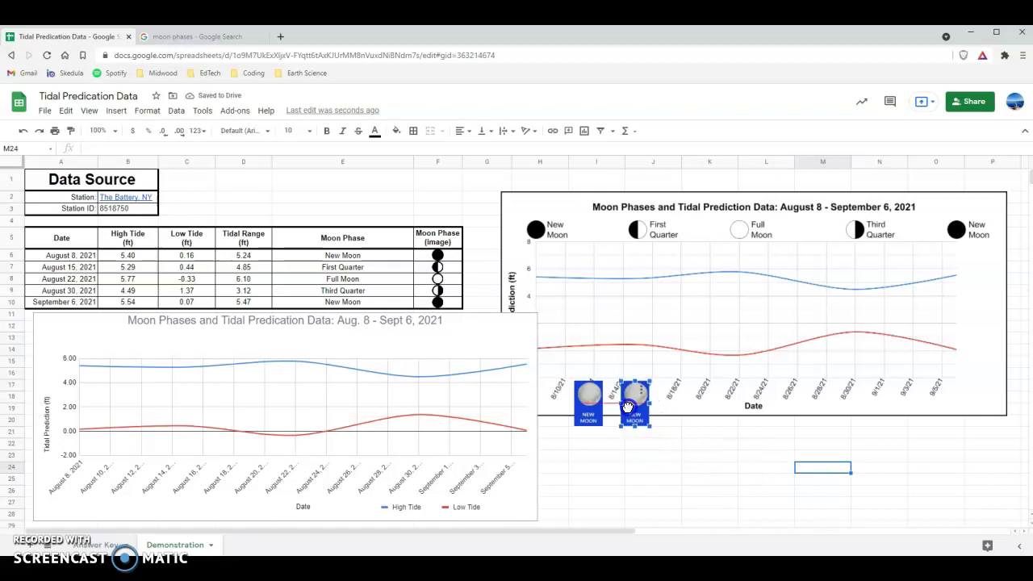
pyautogui.click(612, 478)
# Move a New Moon card to the left chart's top-left corner and shrink it
pyautogui.click(589, 418)
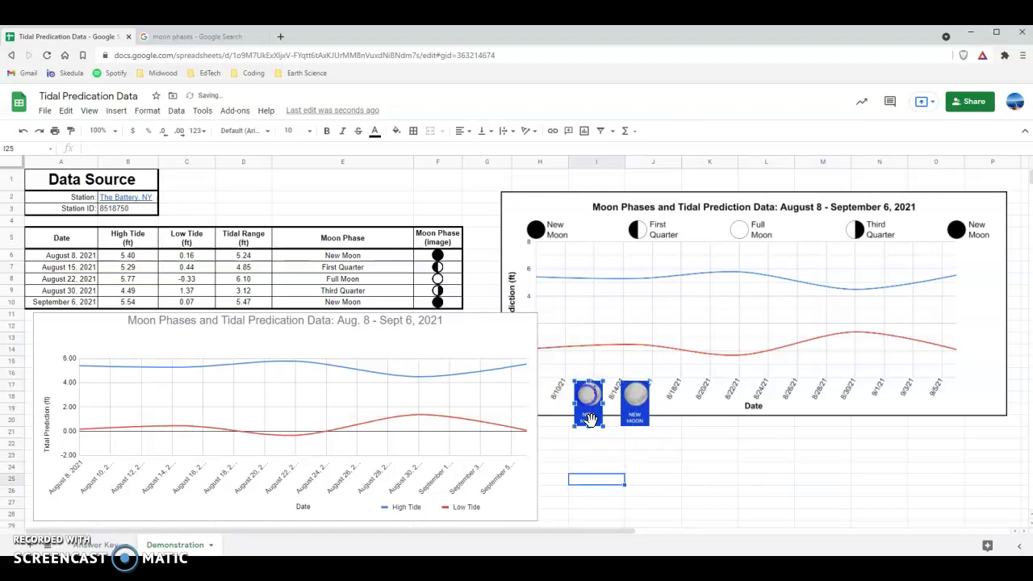
pyautogui.moveTo(586, 401); pyautogui.dragTo(73, 342)
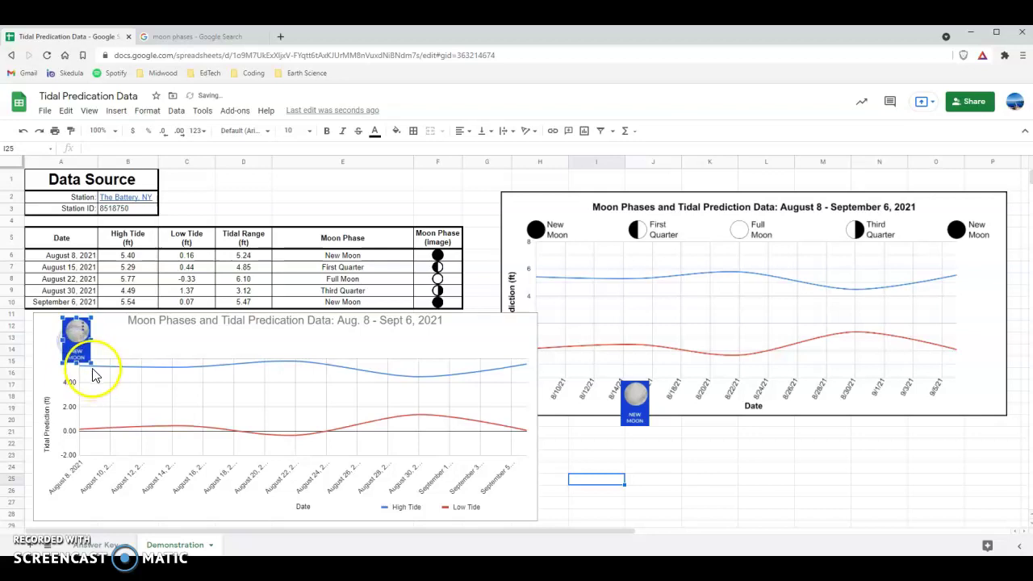
pyautogui.click(89, 364)
pyautogui.moveTo(87, 359); pyautogui.dragTo(81, 352)
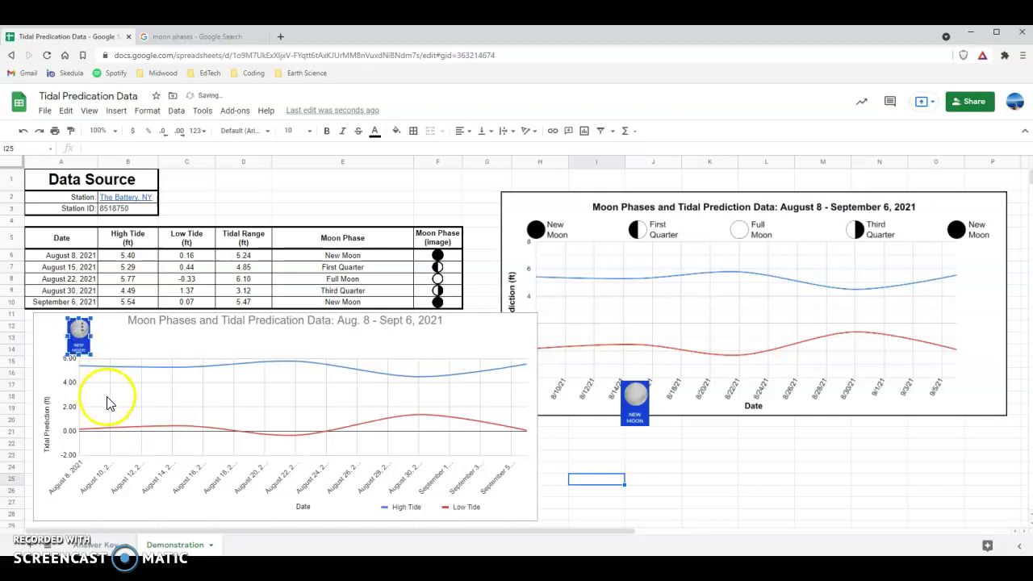
# Place another New Moon copy at the left chart's top-right and delete the stray one
pyautogui.hotkey('ctrl', 'v')
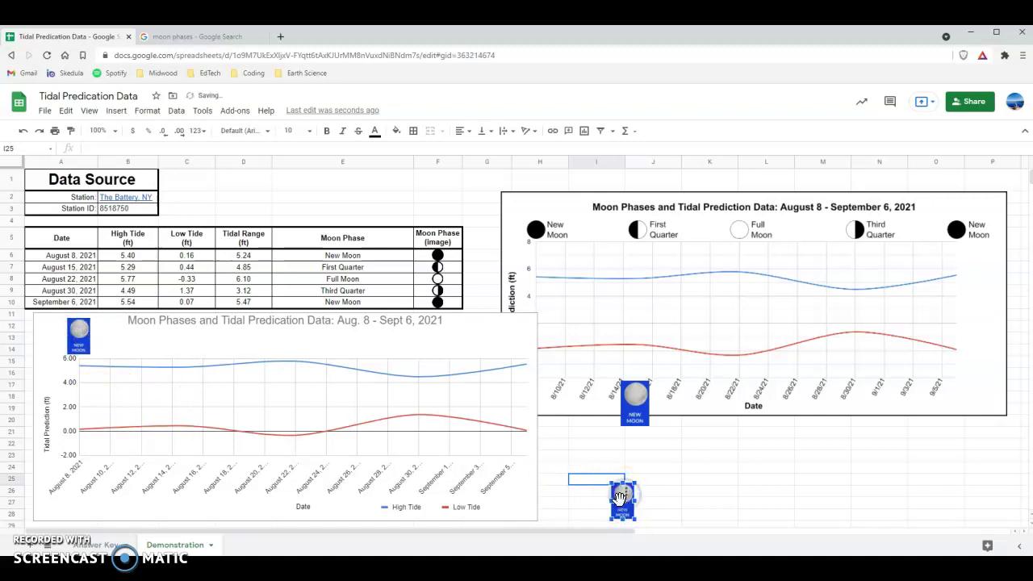
pyautogui.moveTo(619, 498); pyautogui.dragTo(523, 333)
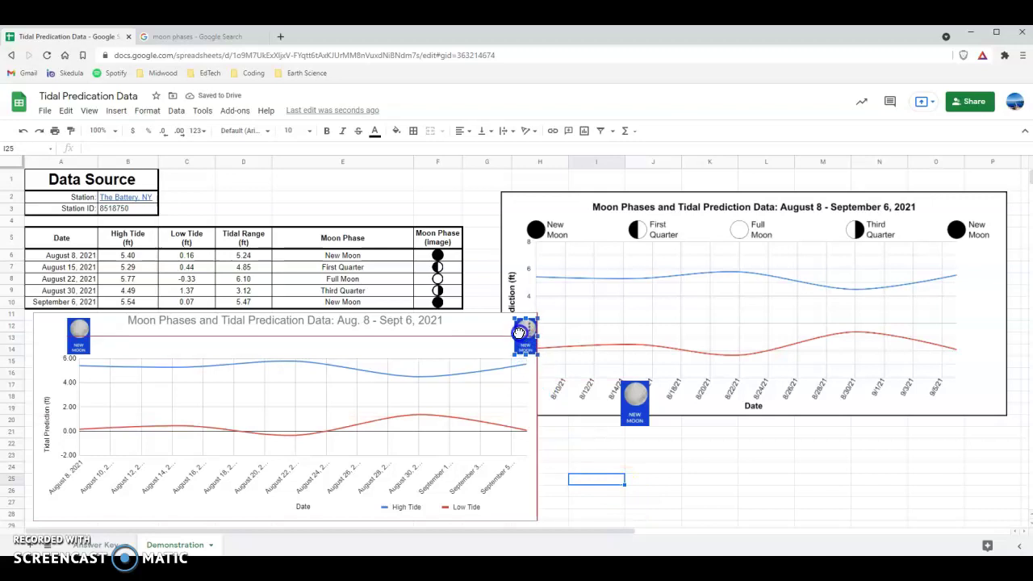
pyautogui.click(576, 467)
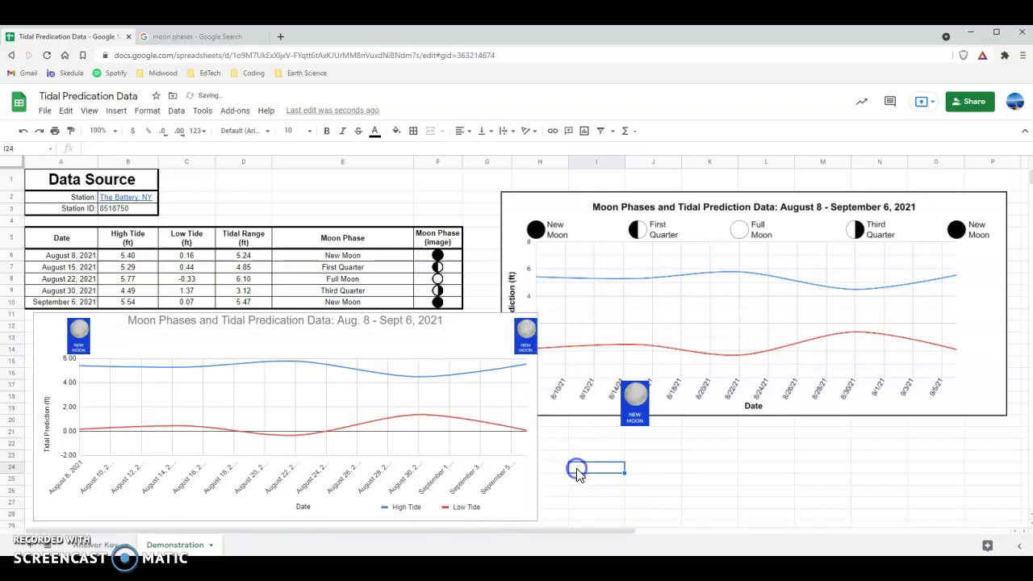
pyautogui.click(640, 413)
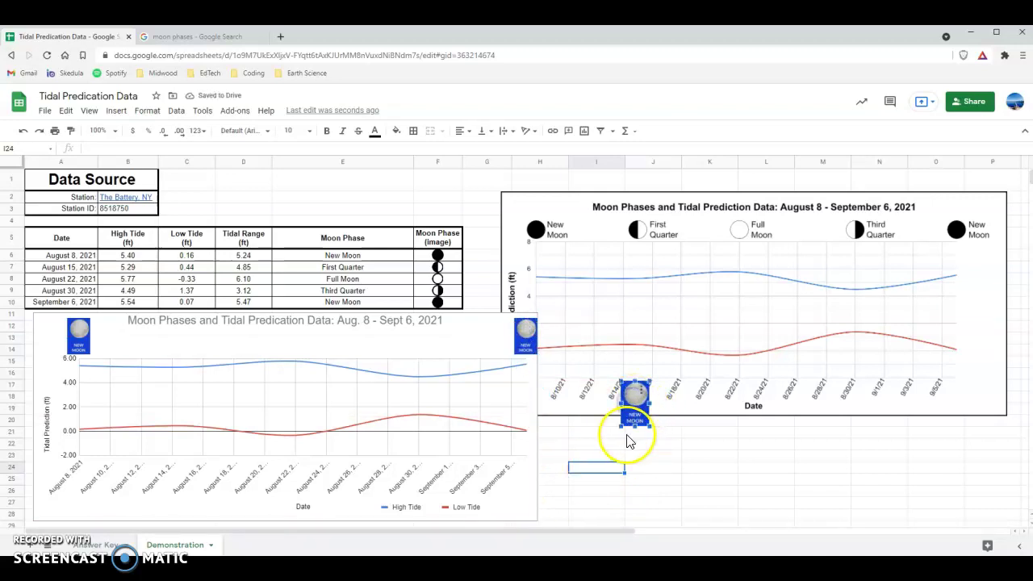
pyautogui.press('Delete')
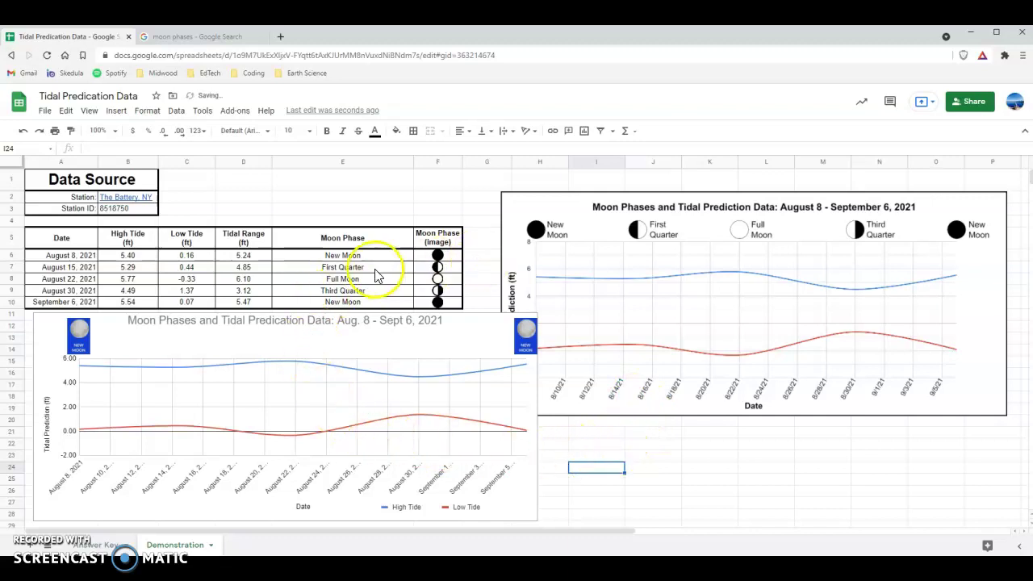
# Upload the First Quarter moon picture as an image over the cells
pyautogui.click(82, 270)
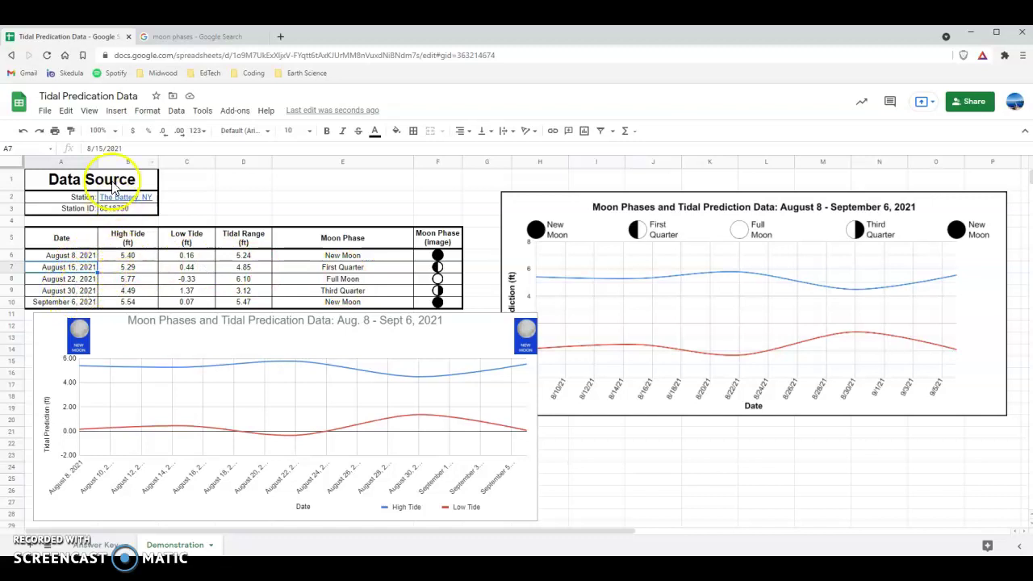
pyautogui.click(118, 110)
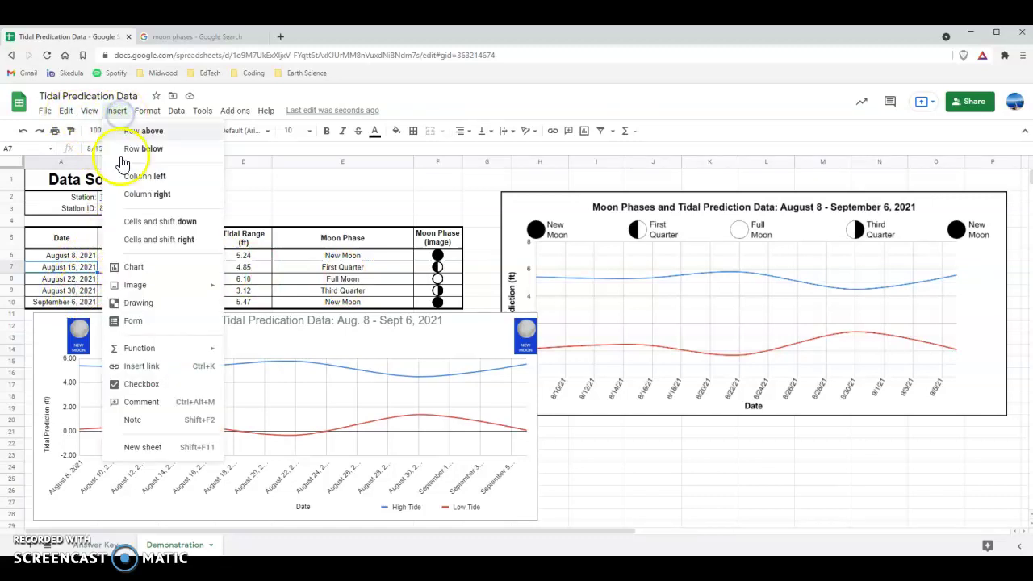
pyautogui.moveTo(143, 289)
pyautogui.click(259, 305)
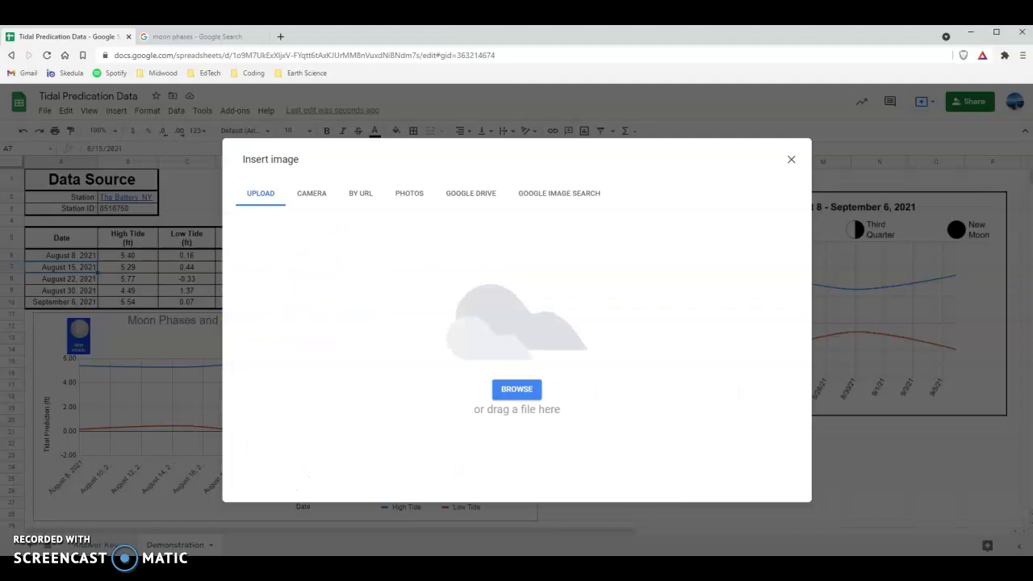
pyautogui.moveTo(472, 419); pyautogui.dragTo(517, 396)
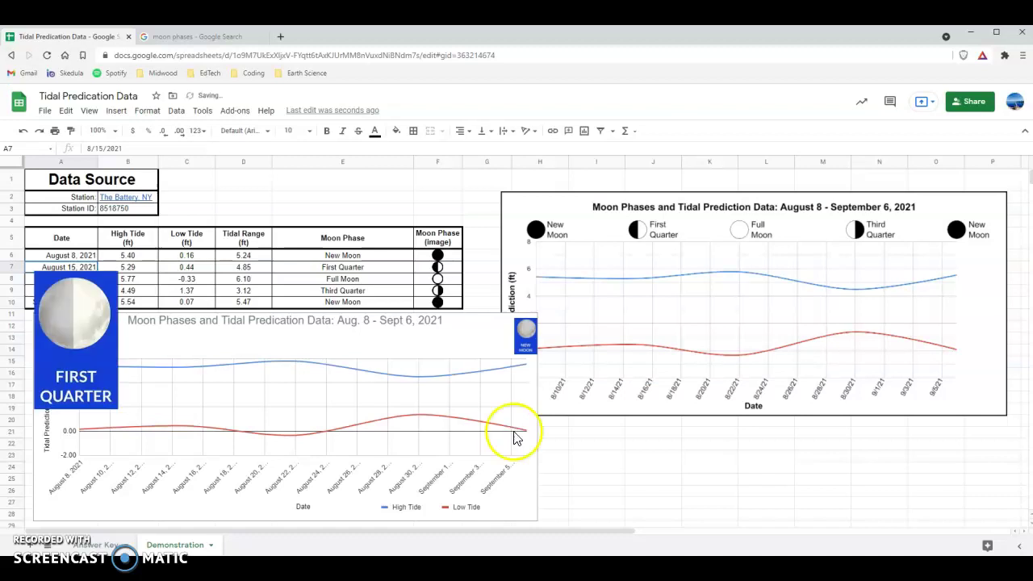
# Shrink the First Quarter image to a thumbnail positioned above August 15
pyautogui.moveTo(76, 326); pyautogui.dragTo(97, 333)
pyautogui.click(121, 401)
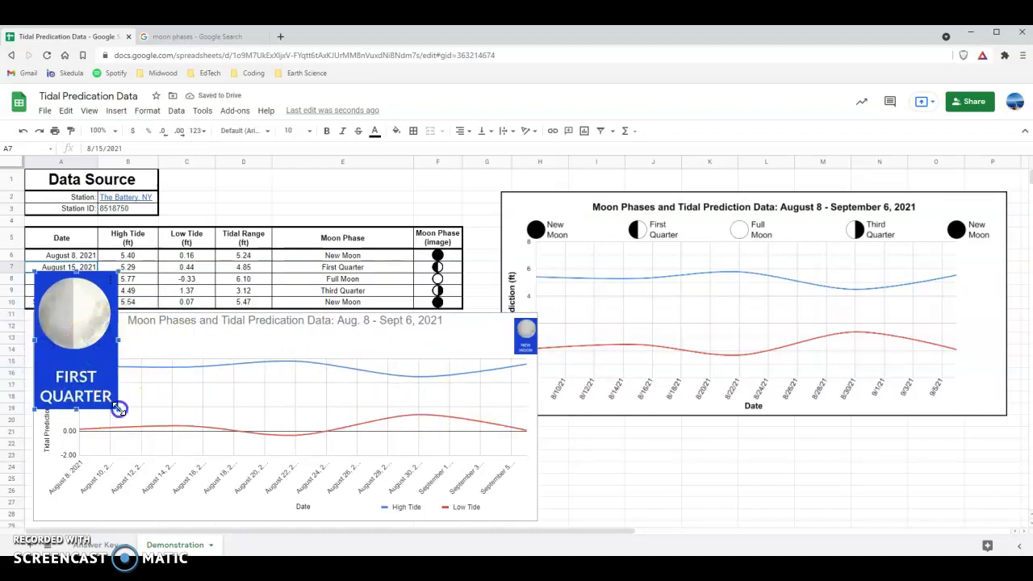
pyautogui.moveTo(118, 409); pyautogui.dragTo(190, 344)
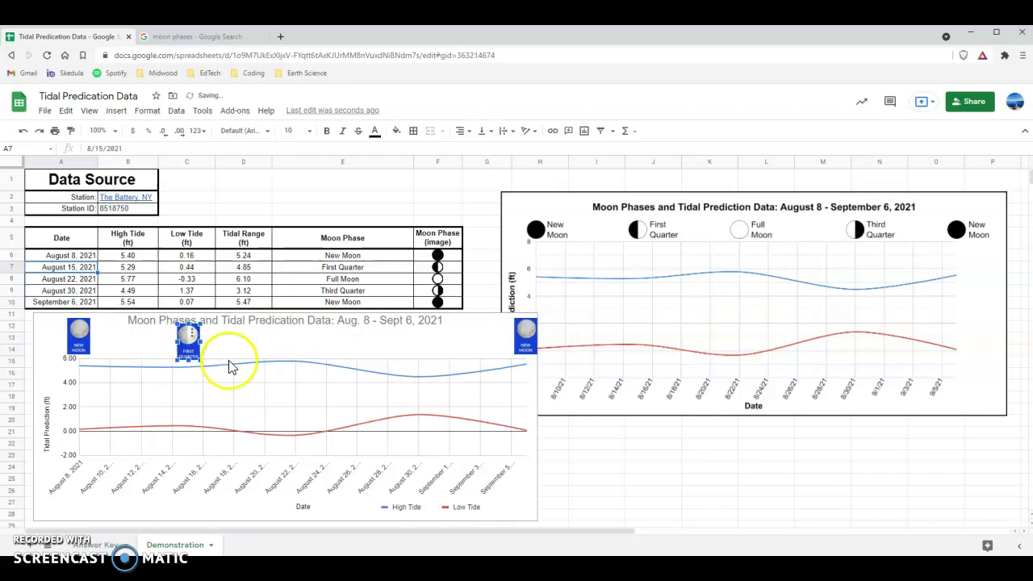
pyautogui.click(622, 481)
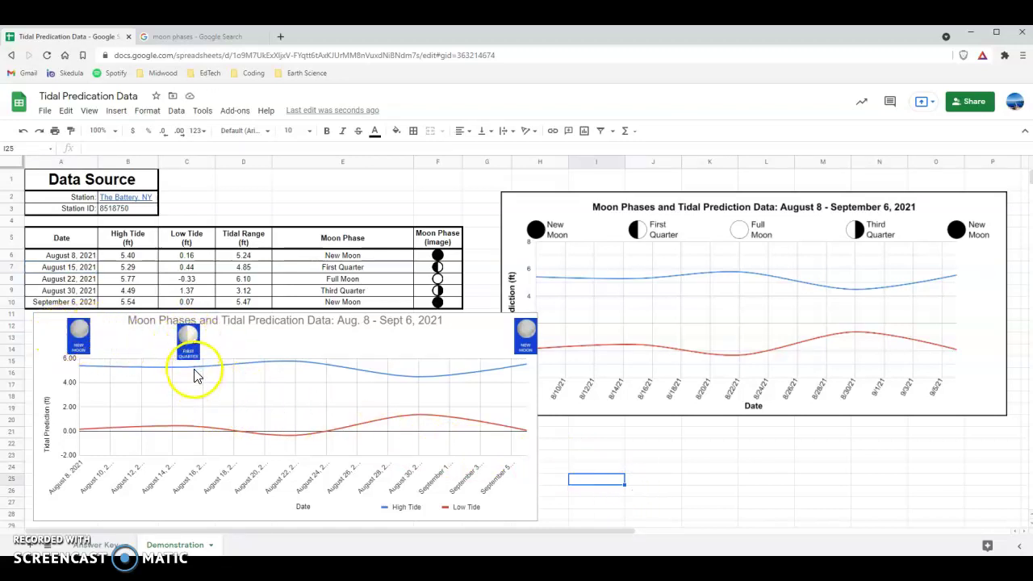
pyautogui.click(80, 269)
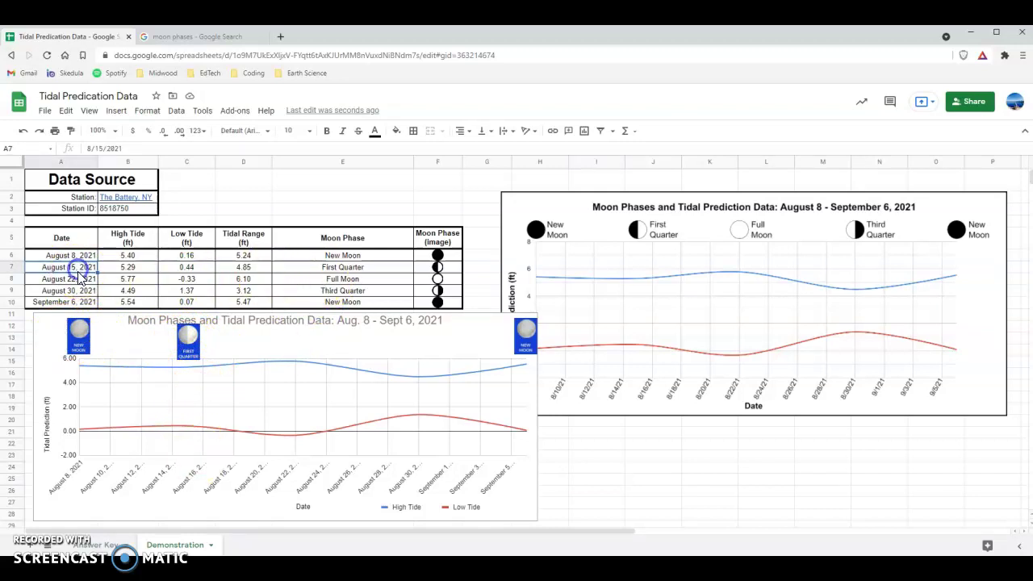
pyautogui.click(80, 280)
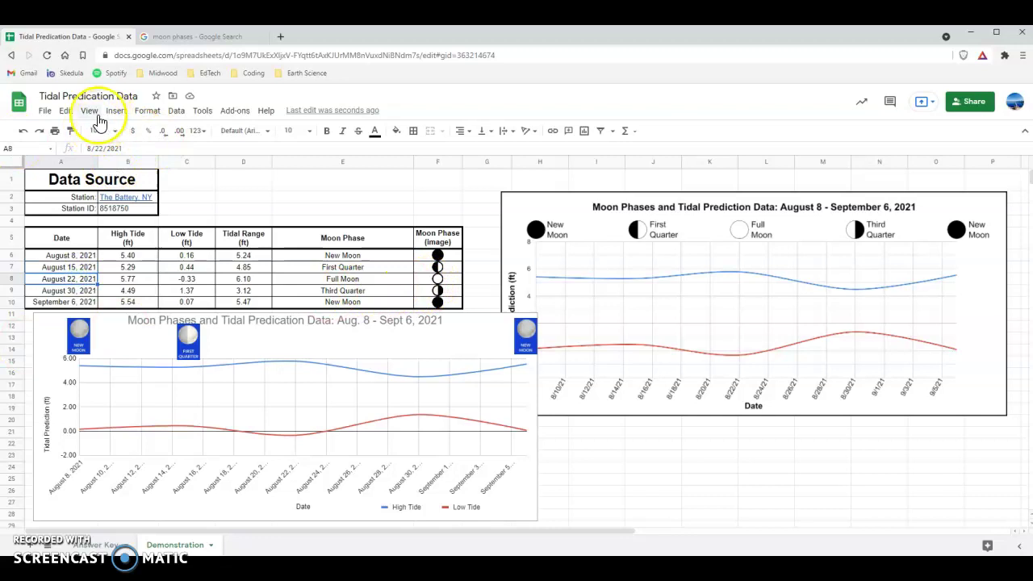
# Upload the Full Moon picture and shrink it to a small icon above the August 22 peak
pyautogui.click(116, 110)
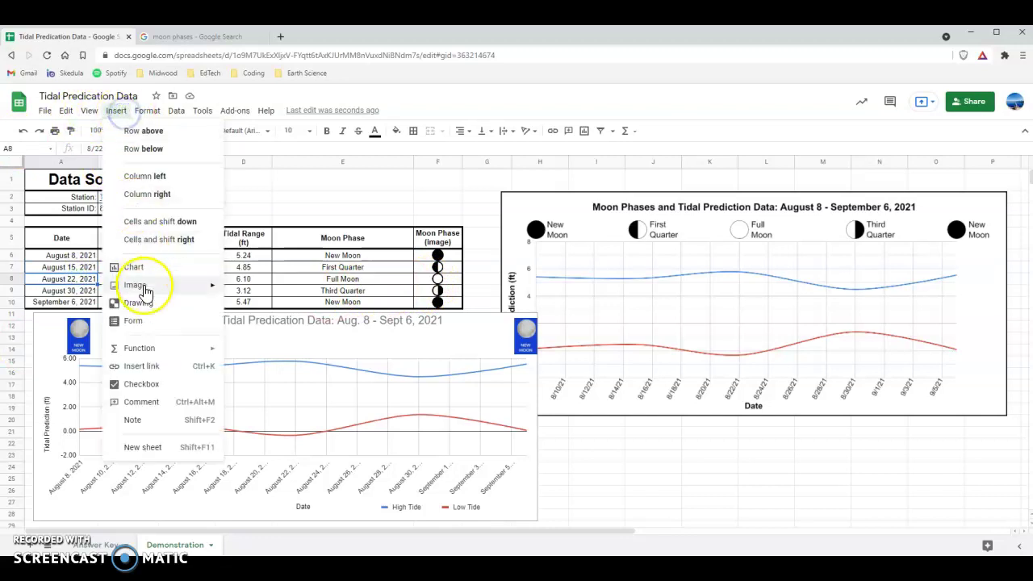
pyautogui.moveTo(162, 285)
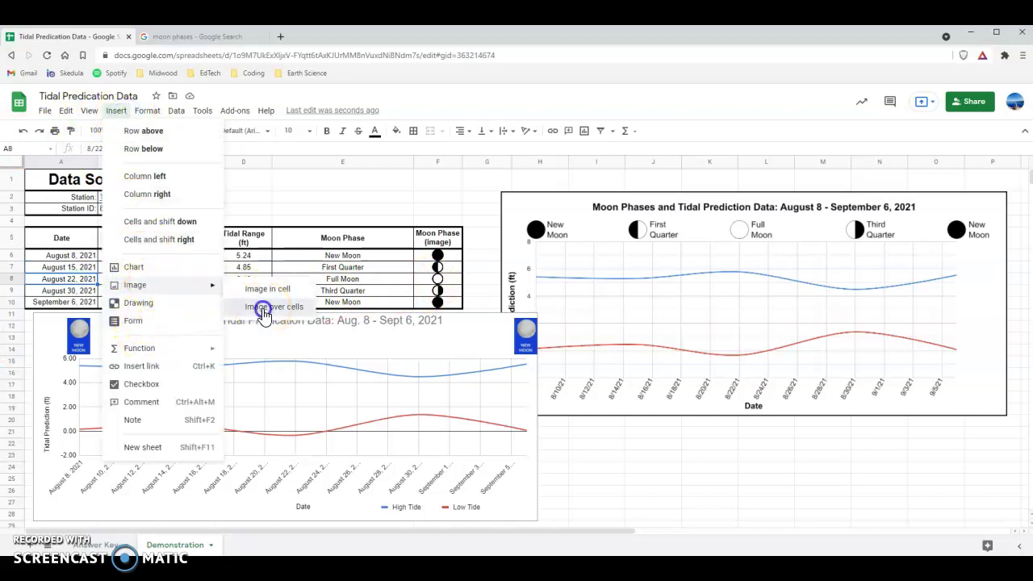
pyautogui.click(265, 308)
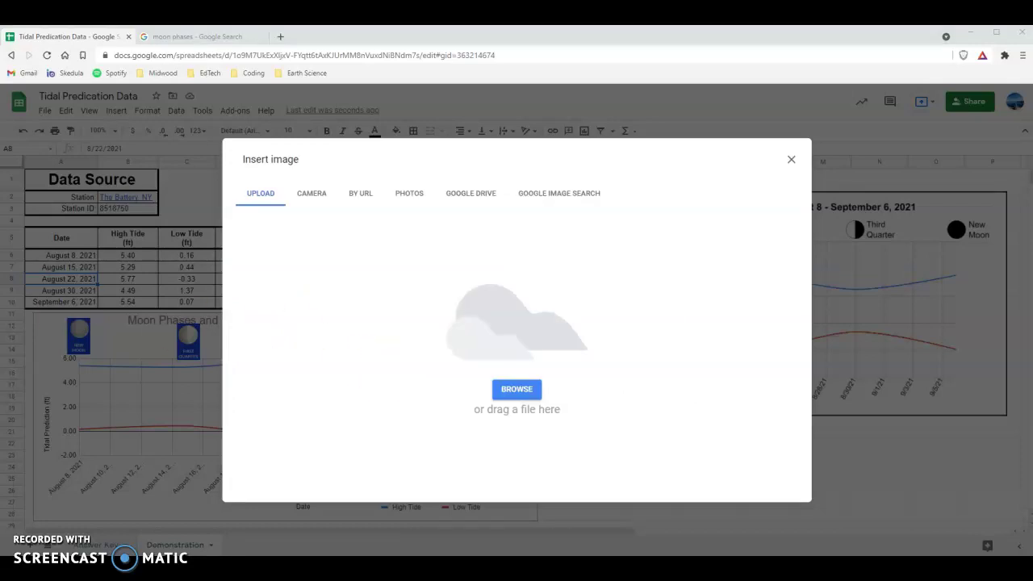
pyautogui.moveTo(517, 36); pyautogui.dragTo(452, 347)
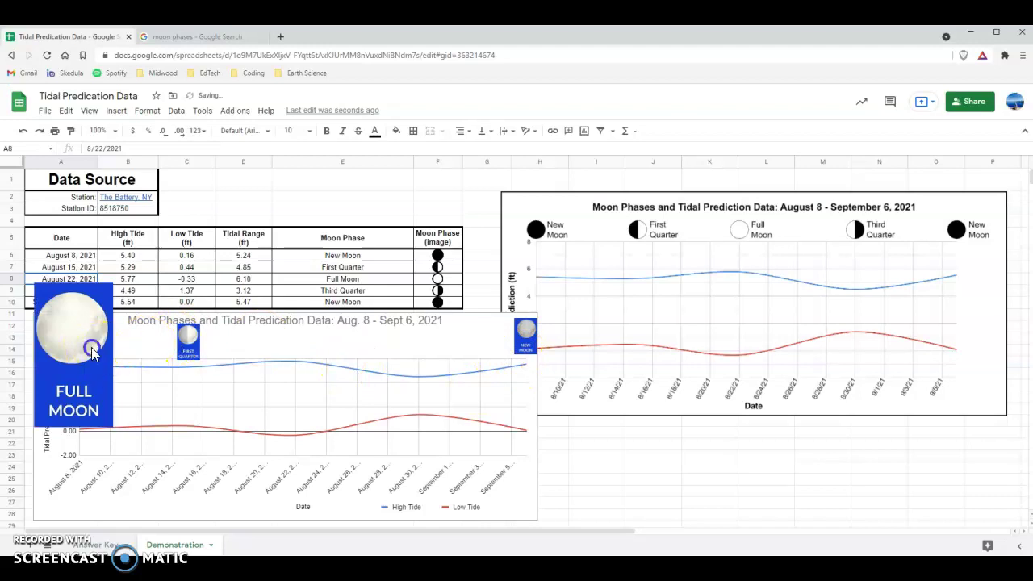
pyautogui.click(92, 349)
pyautogui.moveTo(113, 428); pyautogui.dragTo(305, 363)
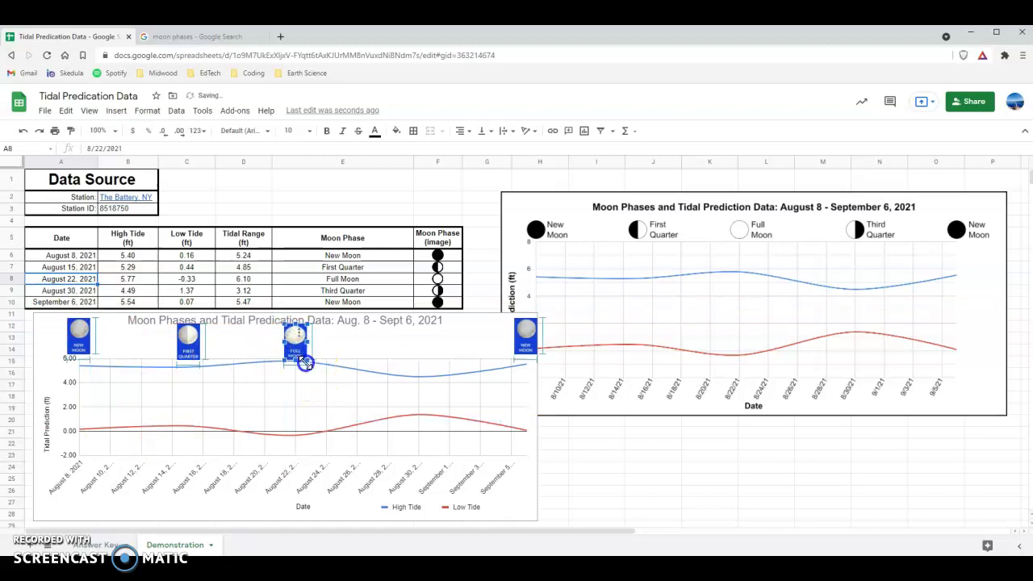
pyautogui.click(344, 365)
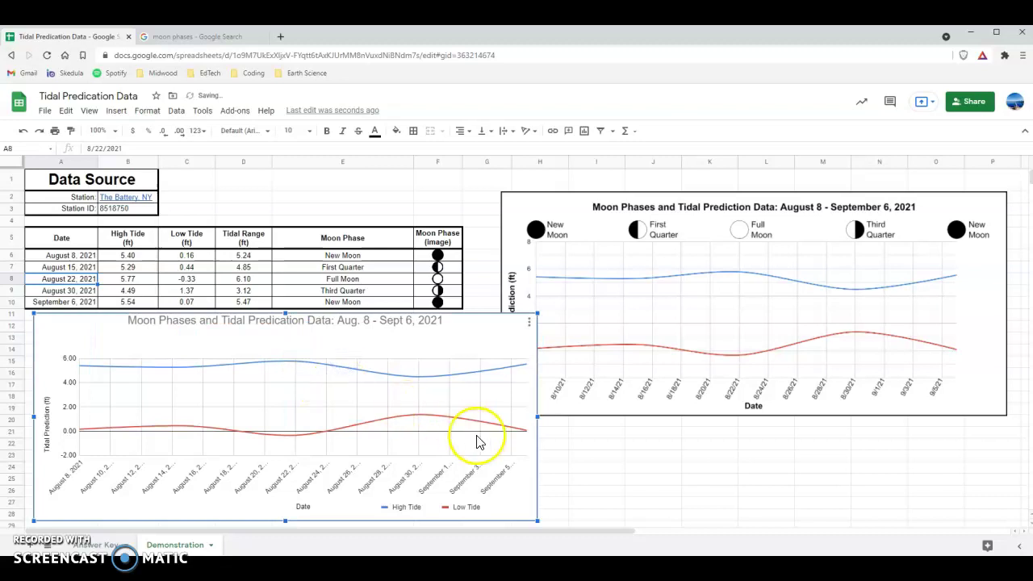
pyautogui.click(596, 479)
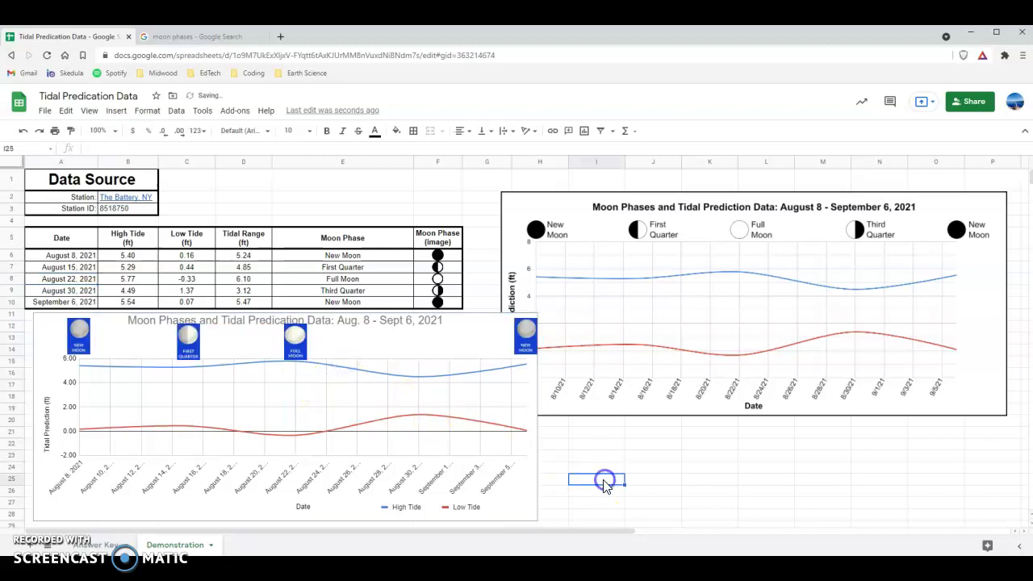
pyautogui.click(117, 112)
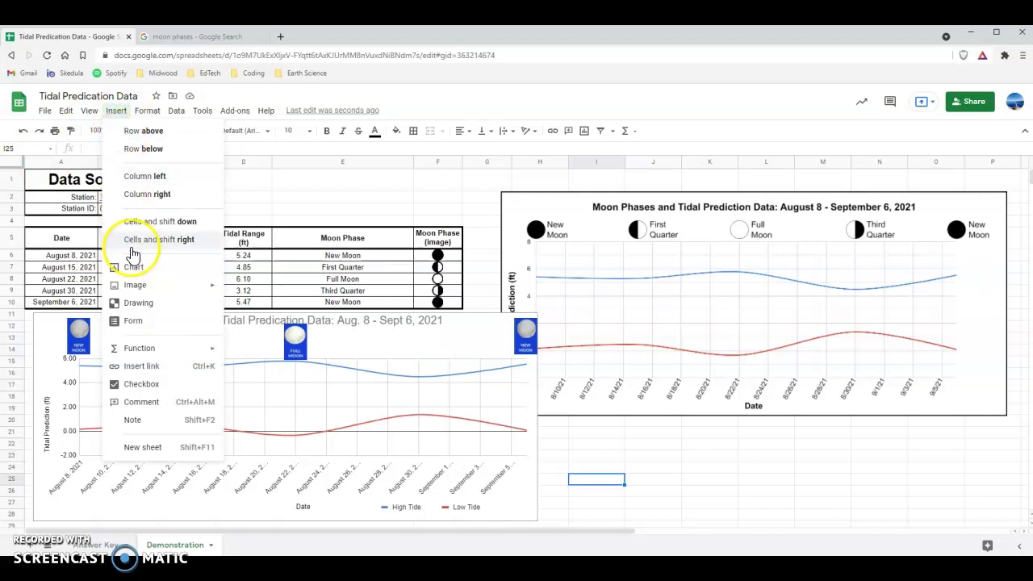
# Upload the Third Quarter picture, shrink it to icon size, and line it up above August 30
pyautogui.moveTo(135, 284)
pyautogui.click(278, 313)
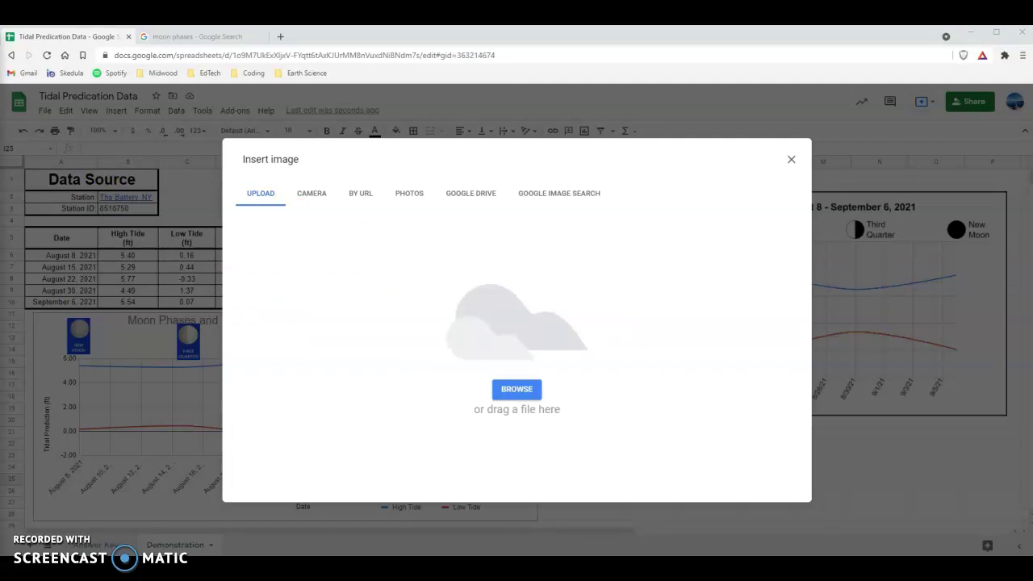
pyautogui.moveTo(339, 577); pyautogui.dragTo(465, 380)
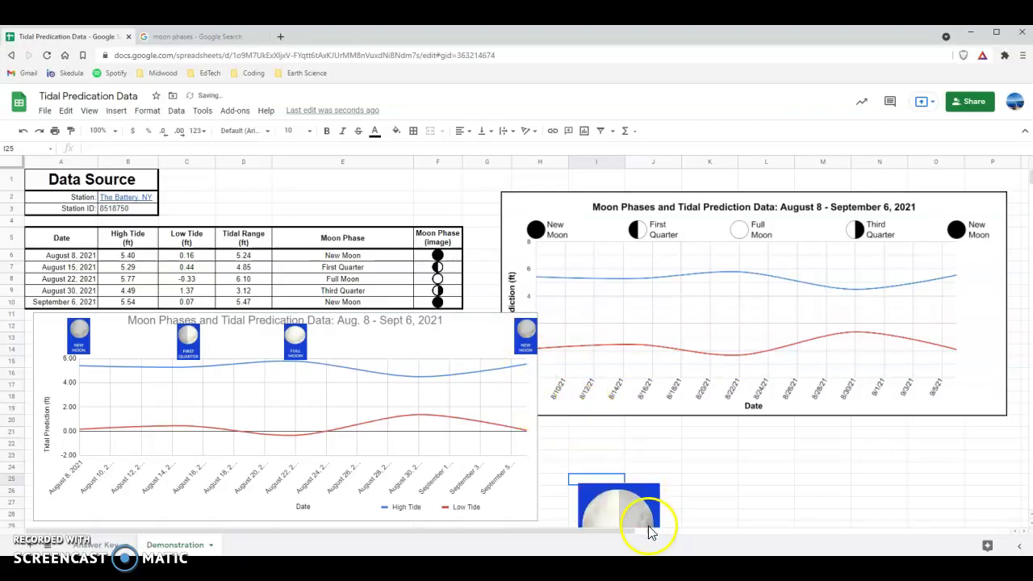
pyautogui.moveTo(628, 506); pyautogui.dragTo(425, 339)
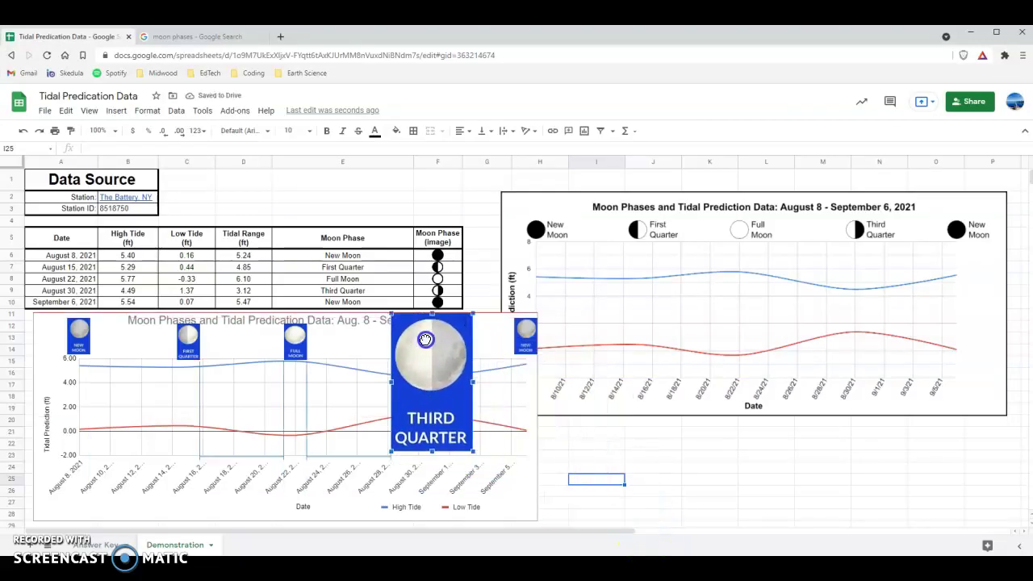
pyautogui.moveTo(465, 450); pyautogui.dragTo(407, 347)
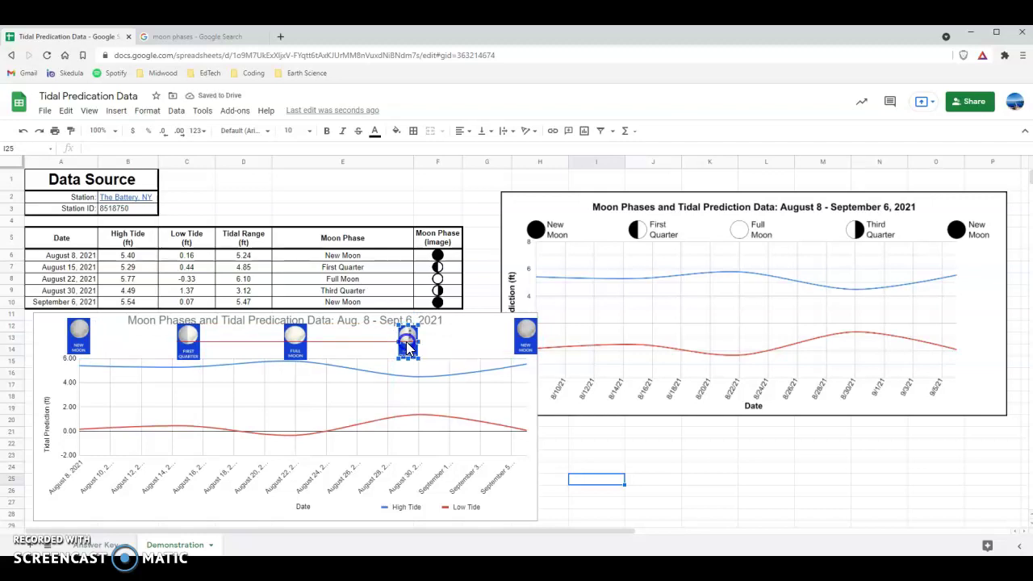
pyautogui.moveTo(409, 348); pyautogui.dragTo(418, 340)
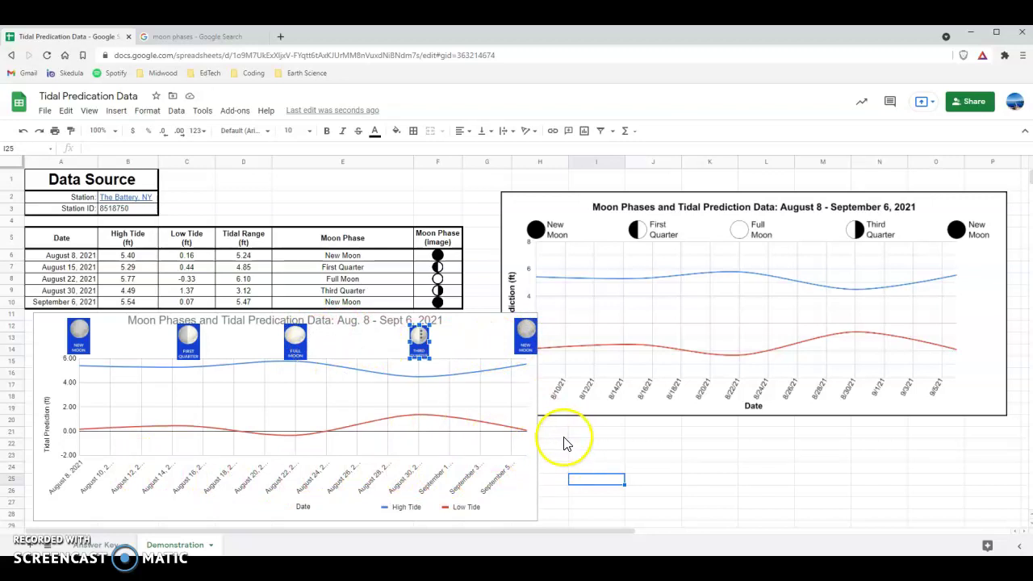
pyautogui.click(559, 446)
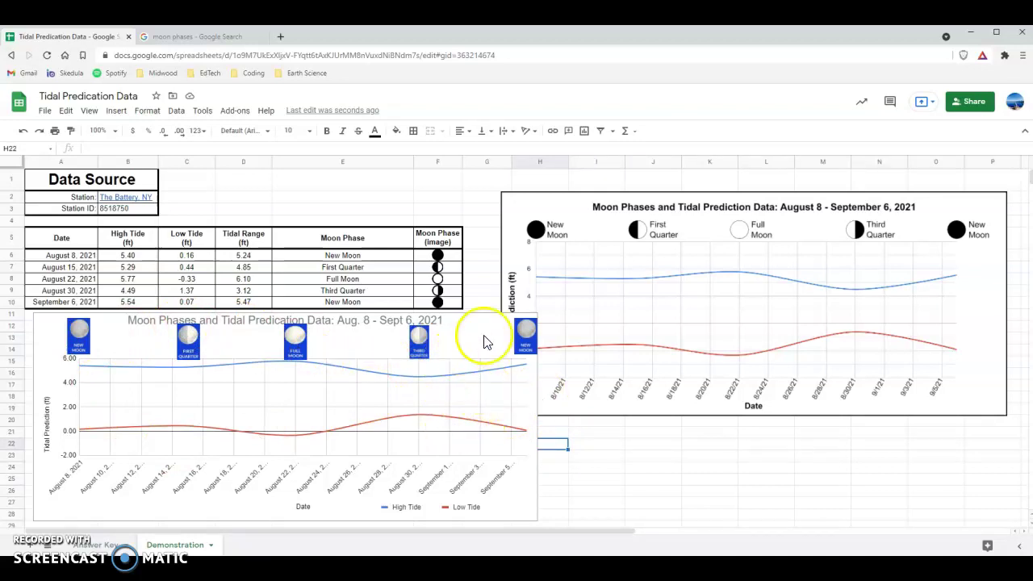
pyautogui.click(716, 218)
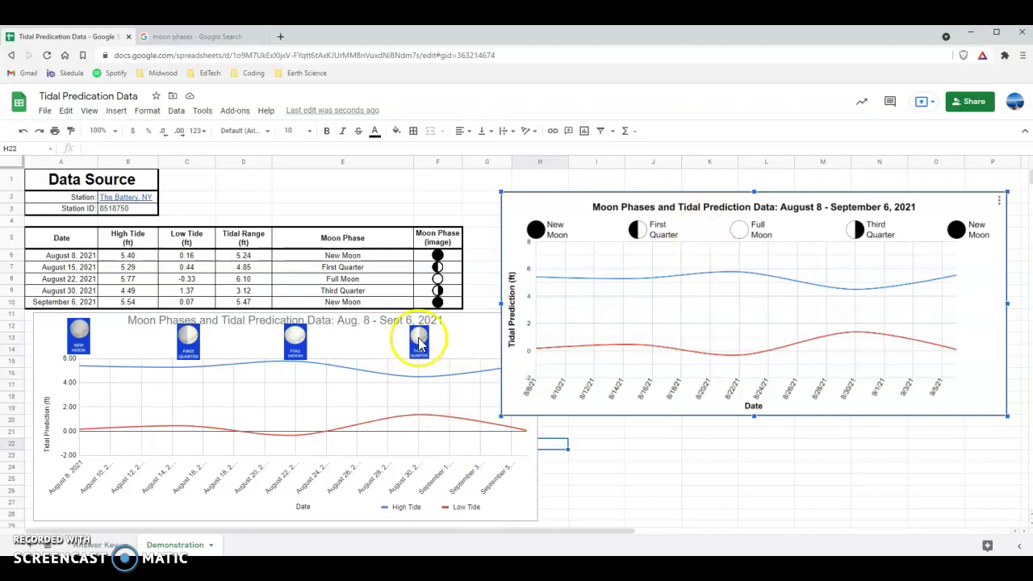
pyautogui.click(454, 341)
pyautogui.click(680, 480)
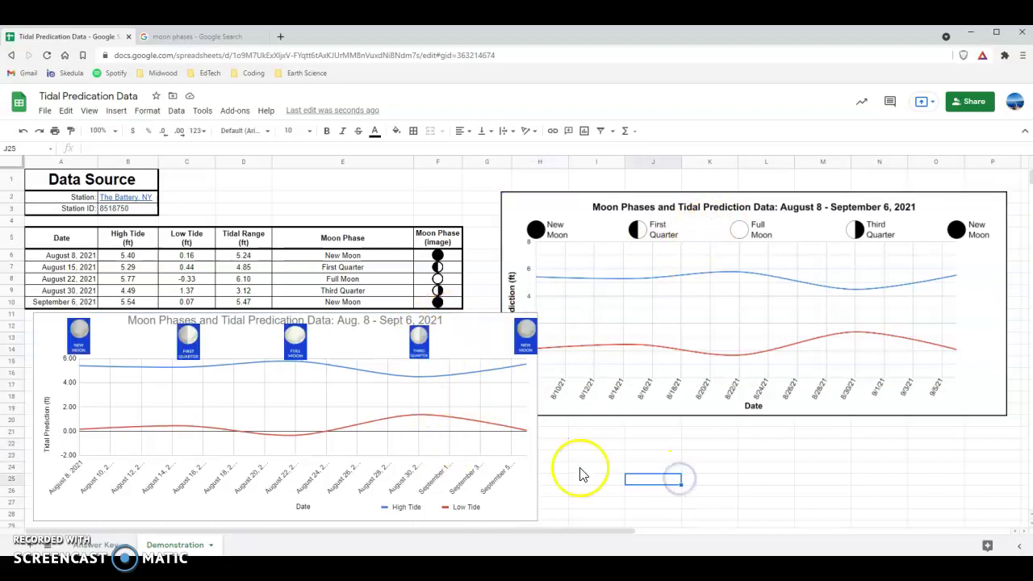